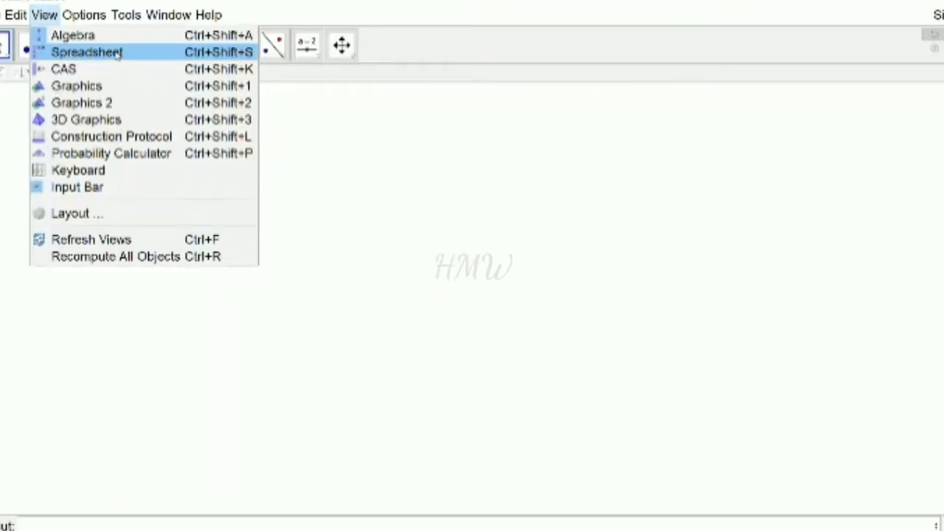
Show the Spreadsheet and CAS views beside the Algebra view, and narrow the Algebra view
click(118, 53)
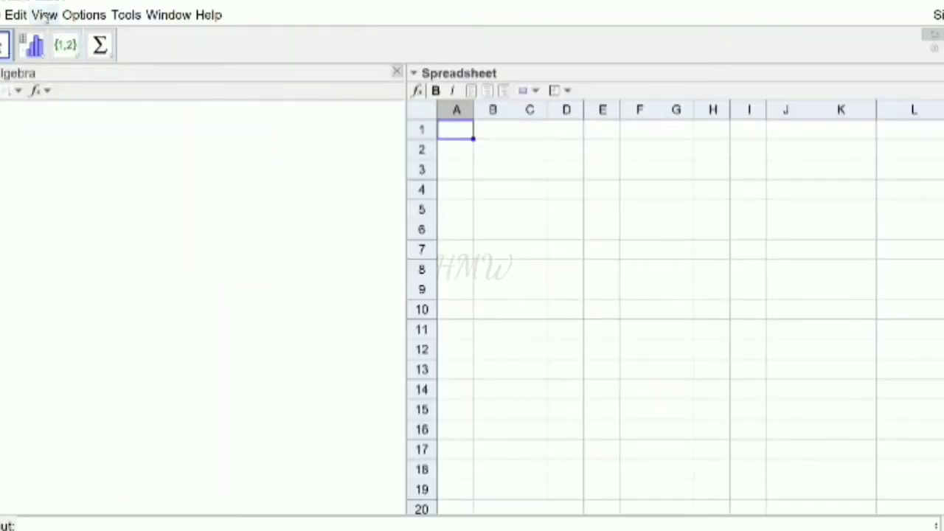
click(43, 15)
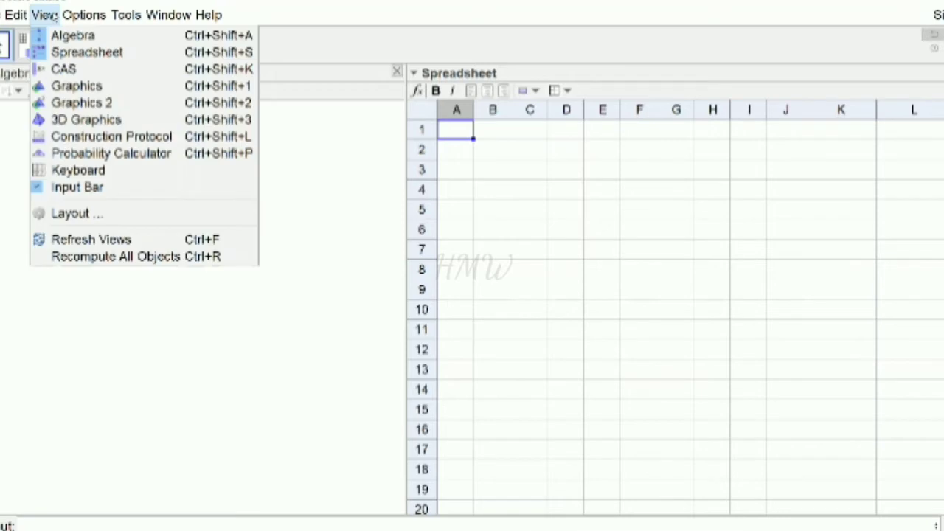
click(70, 69)
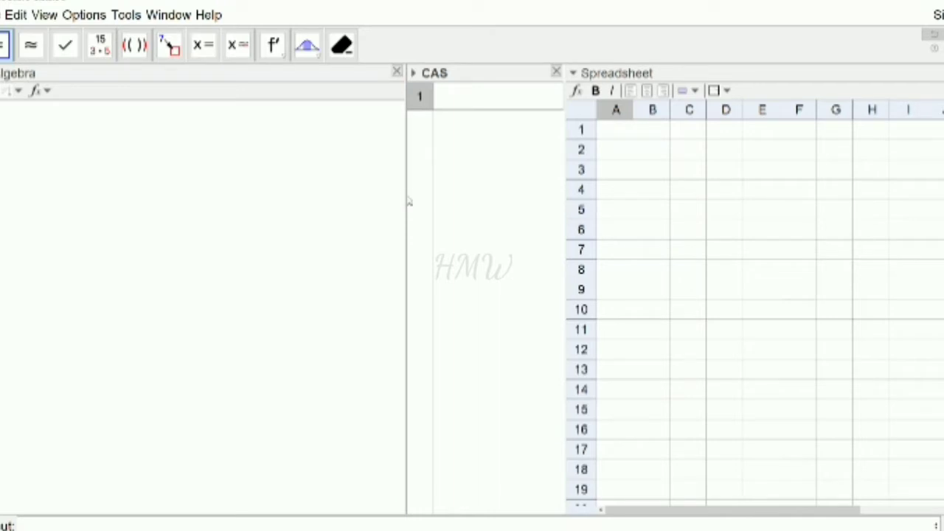
drag(405, 200, 310, 204)
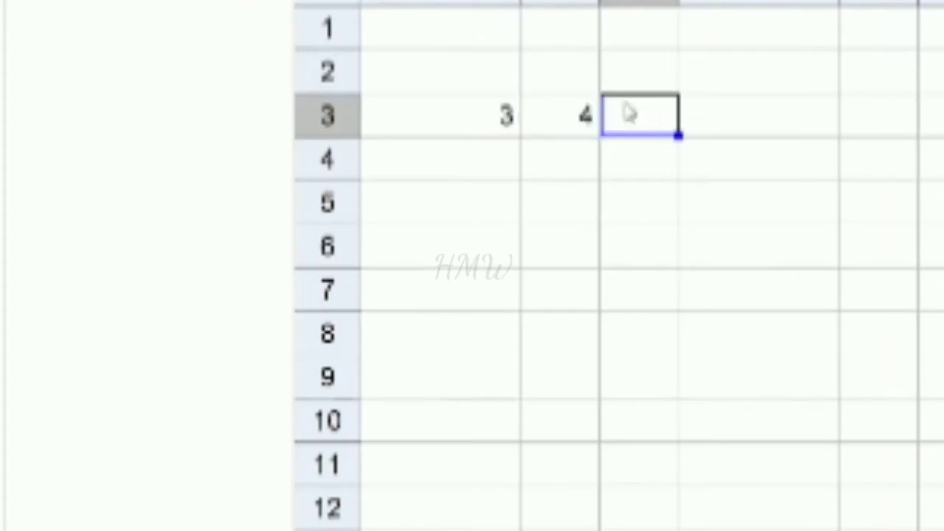
Enter 6 in cell D3 and fill cells B4 to D4 with 7, 4 and 7
text(6)
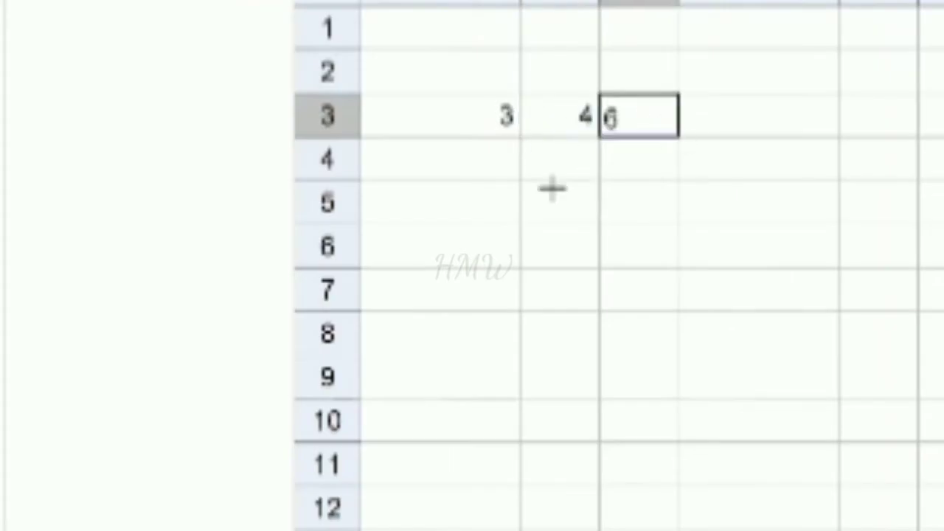
click(506, 169)
text(7)
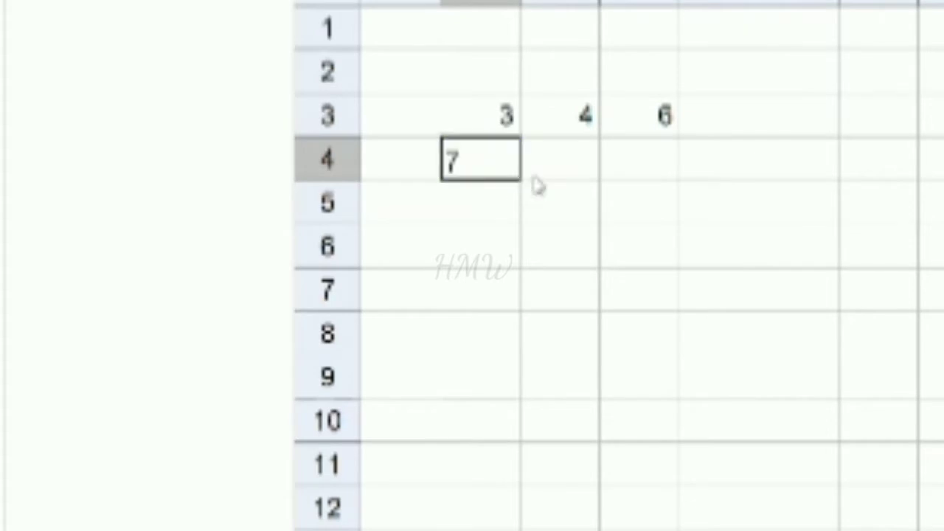
click(572, 160)
text(4)
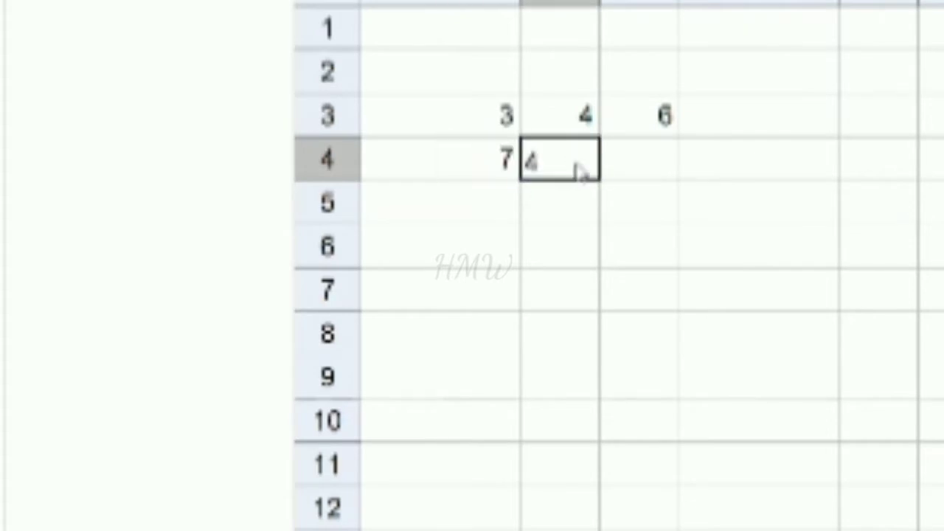
click(662, 161)
text(7)
Fill cells B5, C5 and D5 with 80, 20 and 22
click(501, 210)
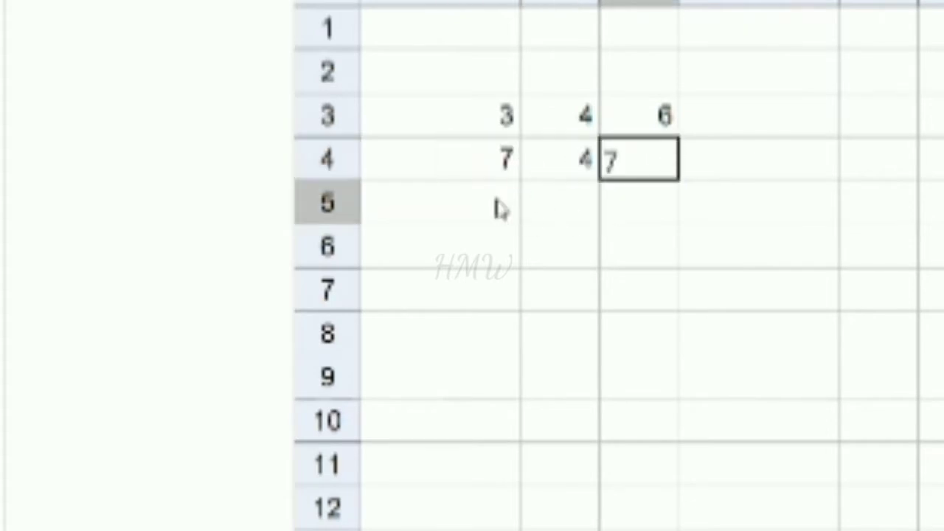
text(80)
click(564, 205)
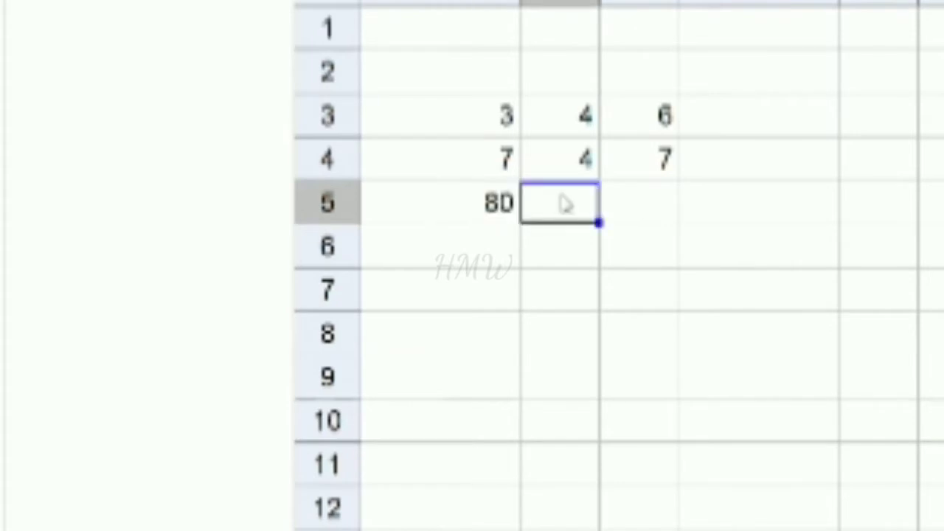
text(2)
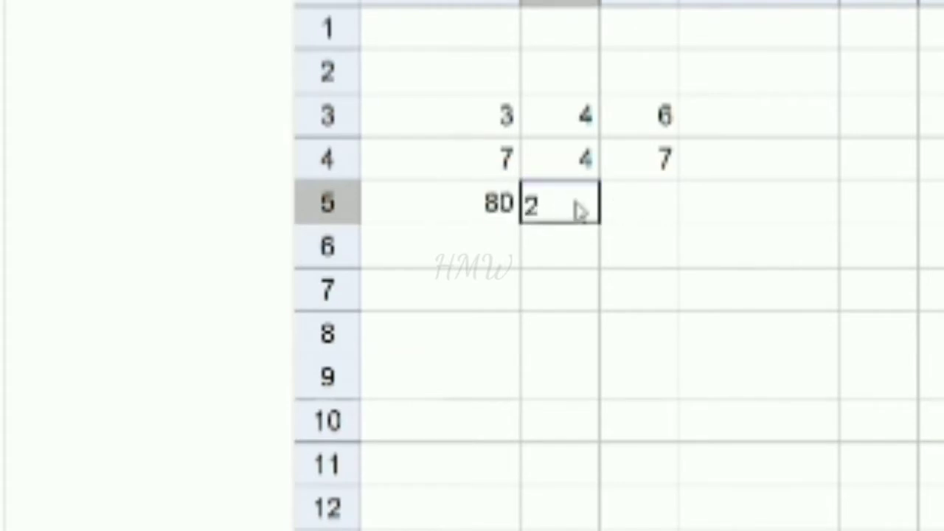
text(0)
click(656, 196)
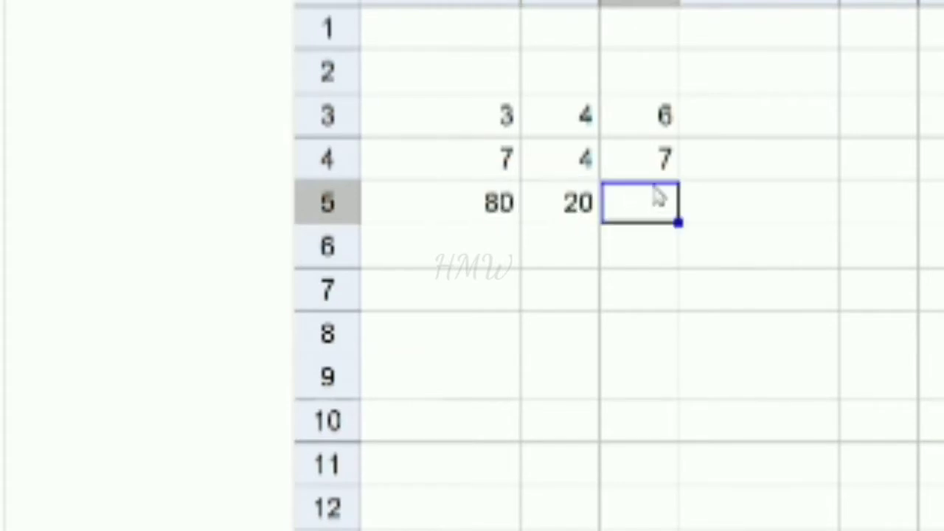
text(22)
click(659, 240)
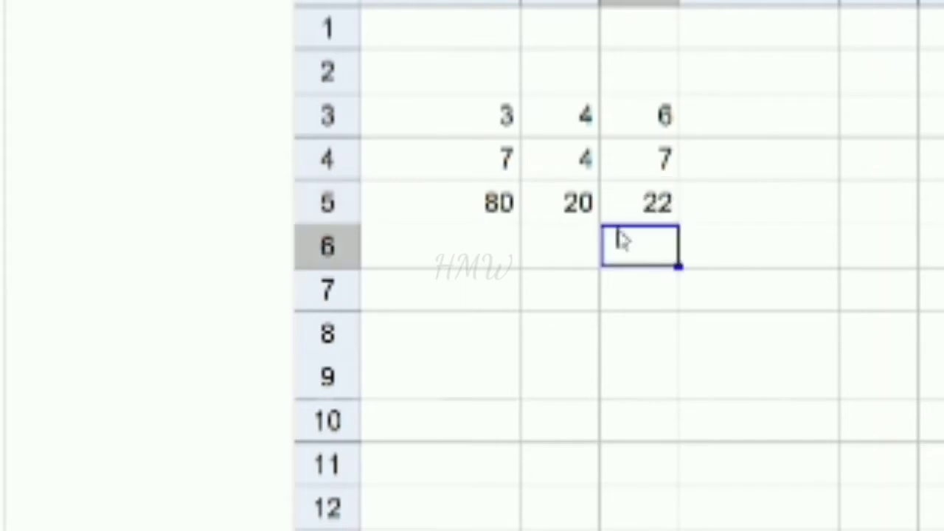
Create a matrix from the cell range B3:D5
click(544, 171)
click(484, 115)
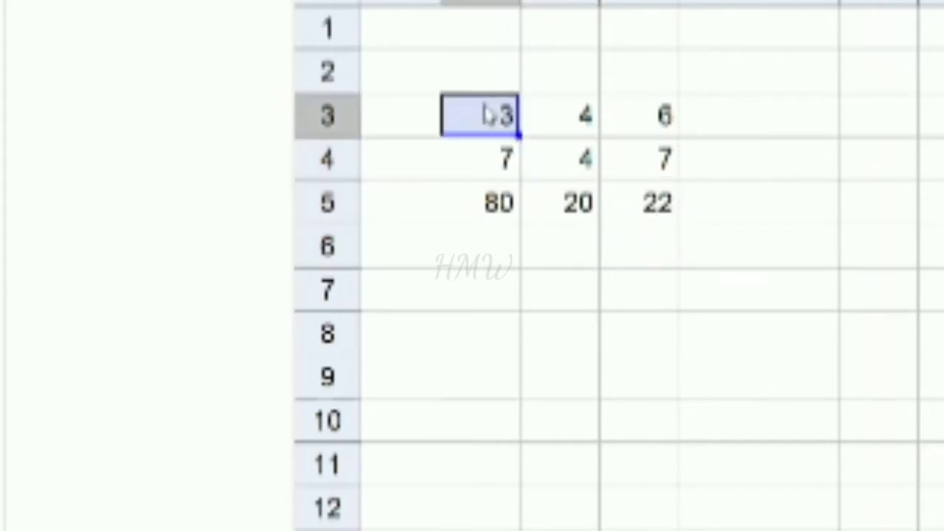
drag(486, 136, 644, 210)
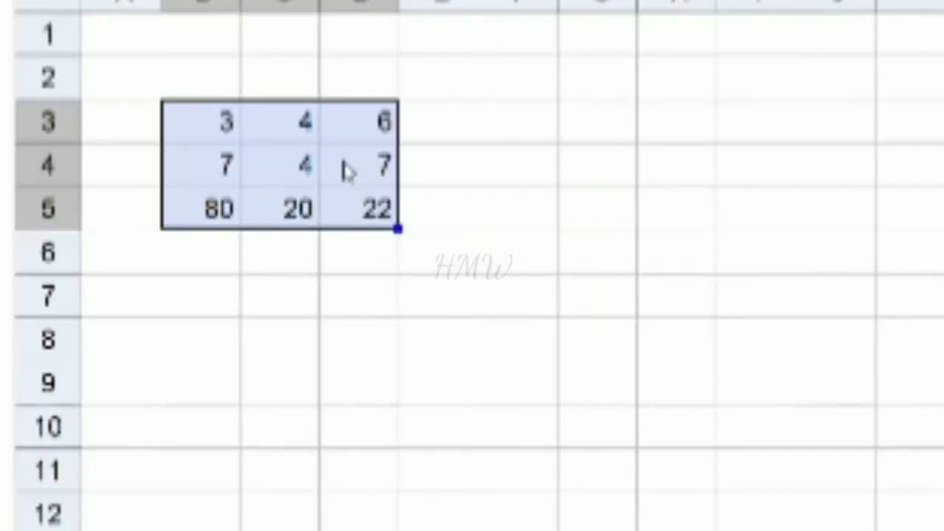
right_click(347, 171)
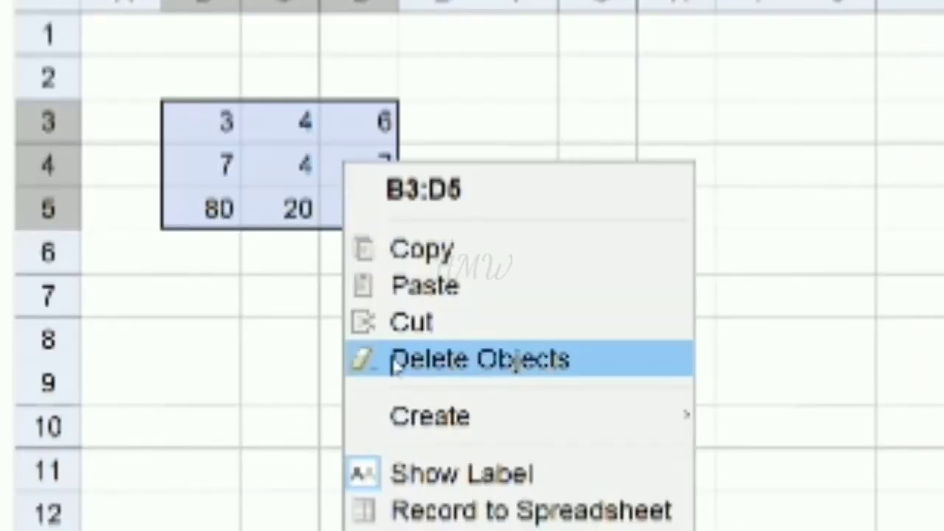
mouse_move(451, 419)
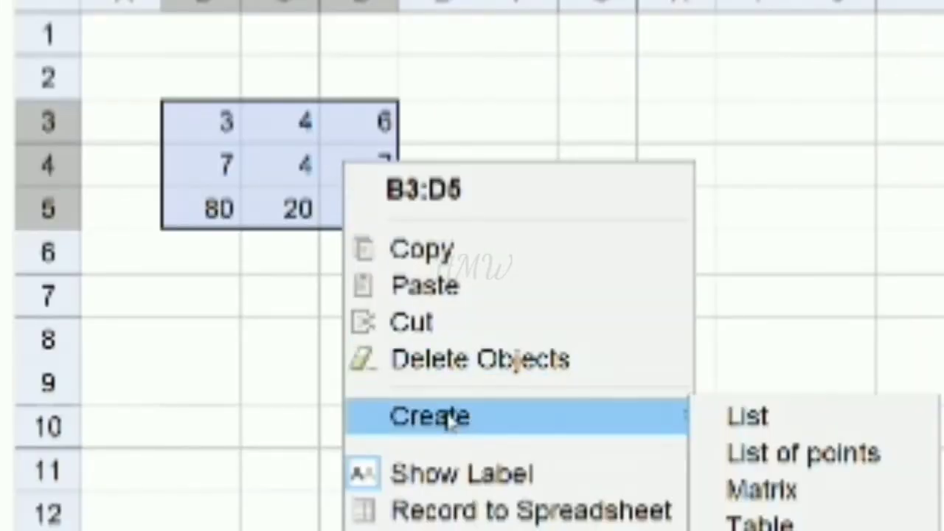
click(757, 491)
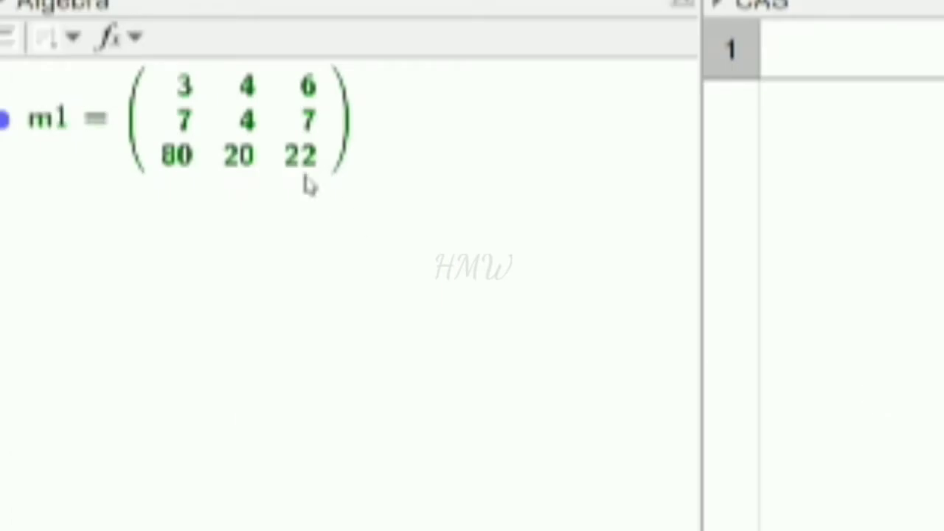
Rename matrix m1 to A
right_click(288, 140)
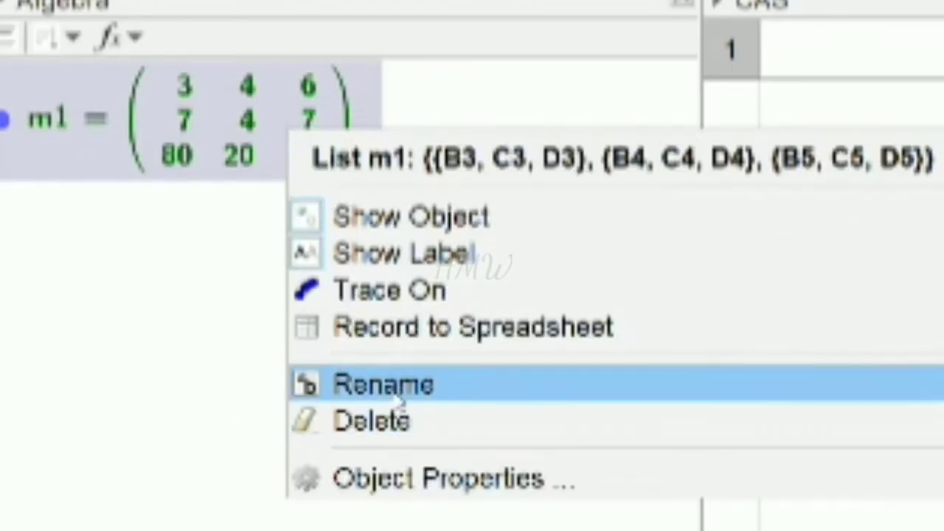
click(404, 385)
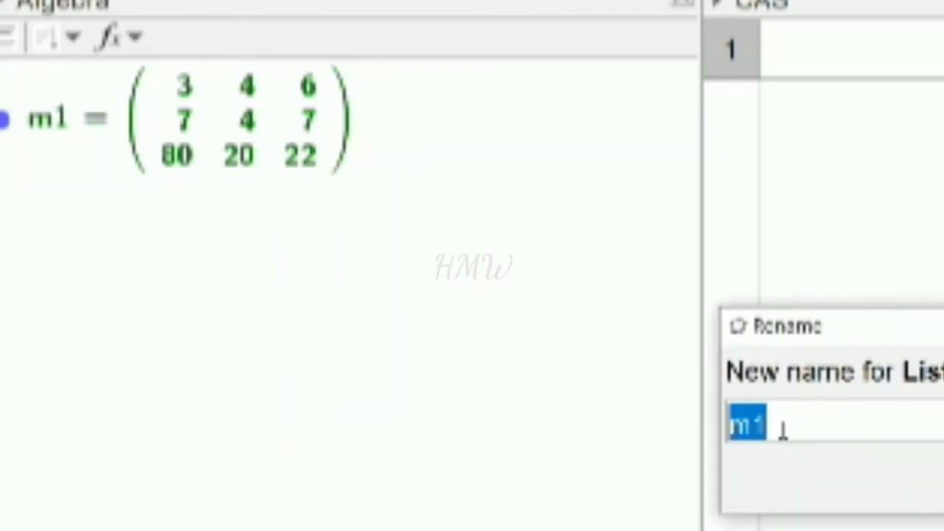
text(A)
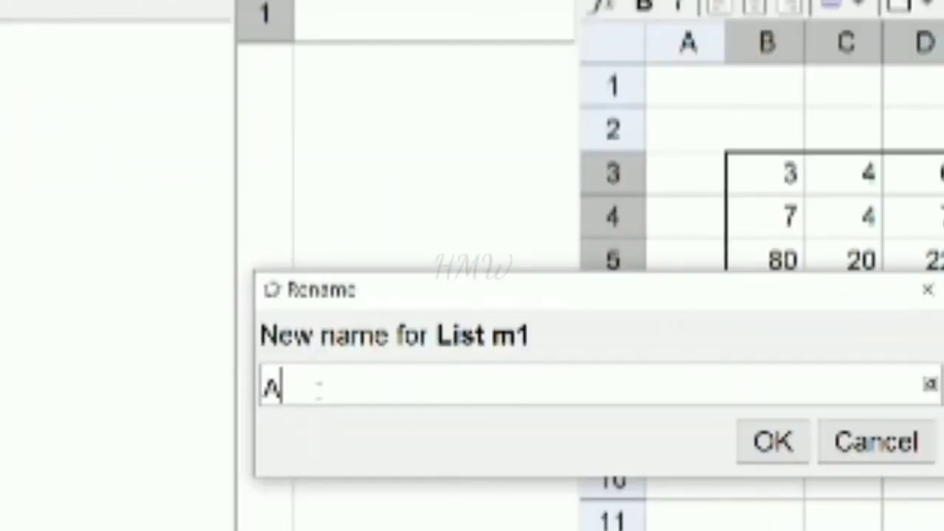
click(773, 441)
click(782, 398)
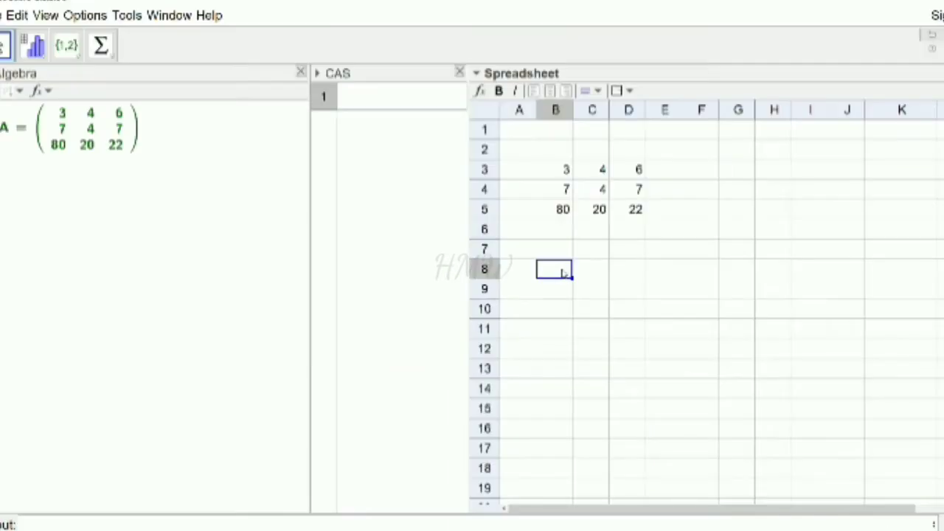
Fill B8:D10 with rows 30, 12, 45; 12, 34, 56; and 23, 45, 67, and create a matrix from the range
text(30)
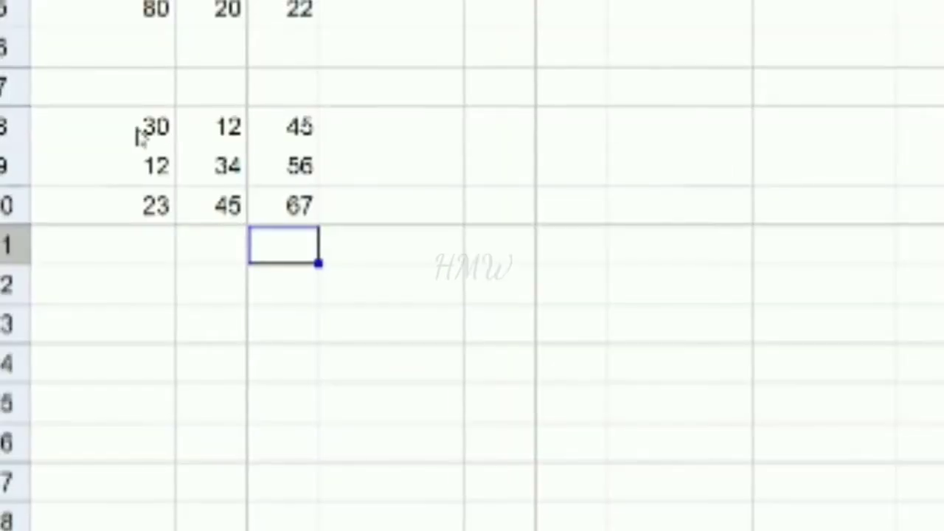
drag(550, 271, 565, 297)
drag(164, 188, 273, 207)
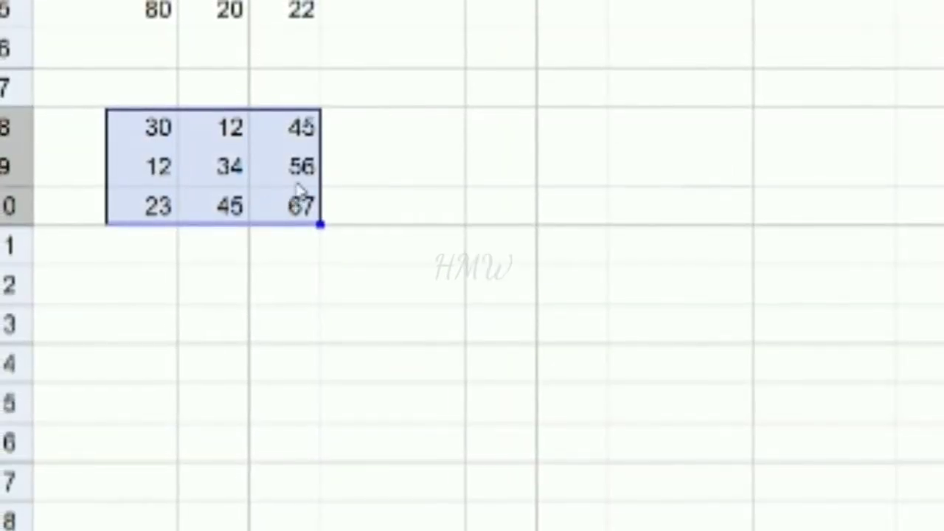
right_click(304, 196)
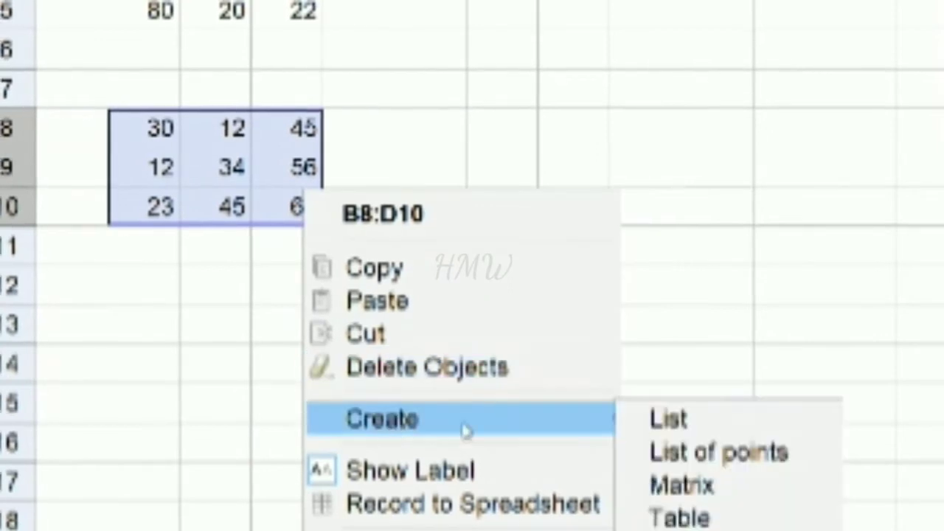
click(670, 492)
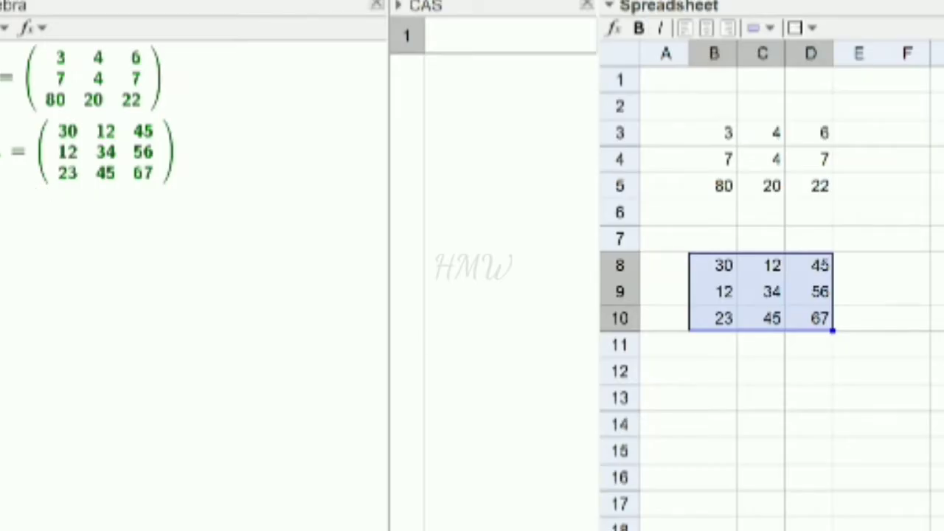
Delete the cell ranges B3:D5 and B8:D10 together with the two matrices built from them
click(96, 78)
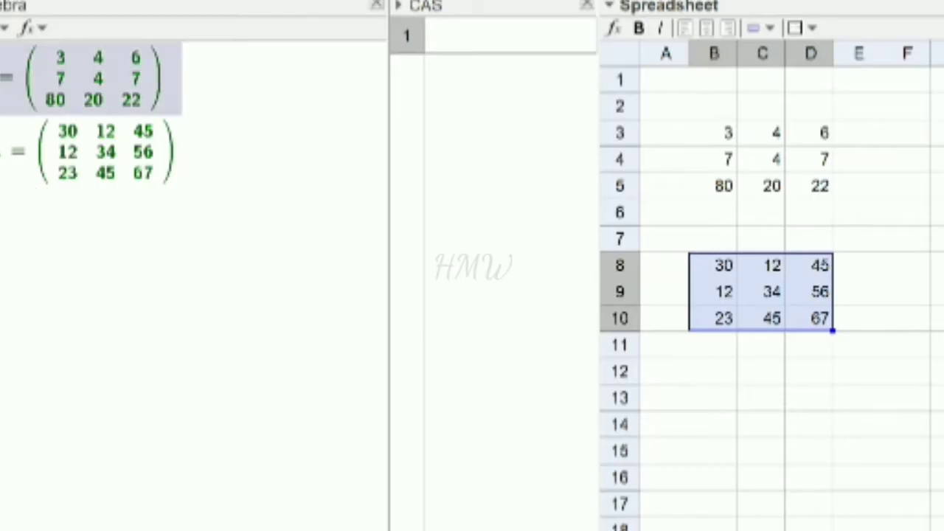
click(177, 158)
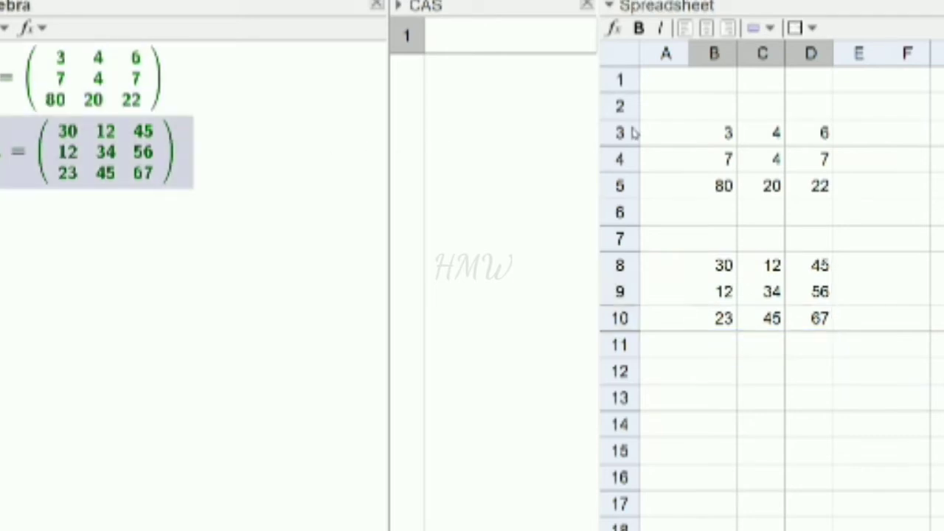
drag(728, 135, 811, 187)
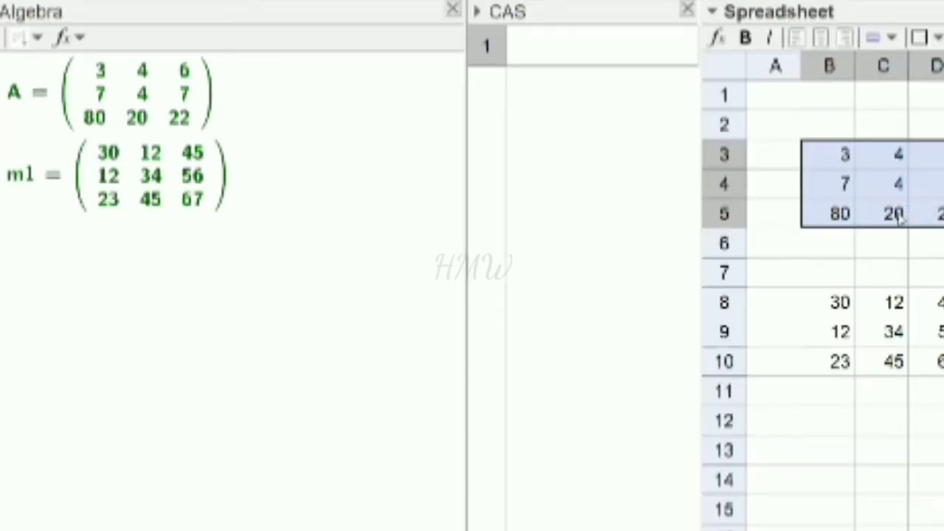
key(Delete)
drag(835, 299, 938, 361)
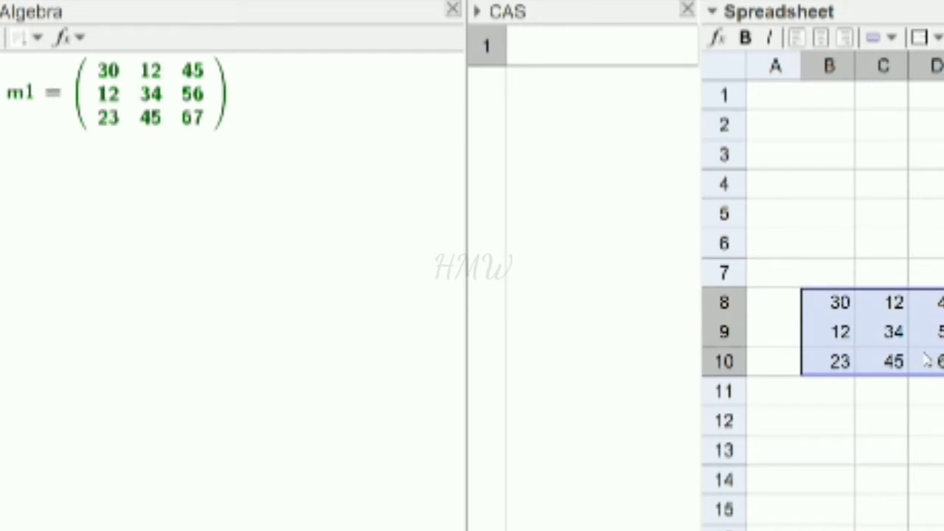
key(Delete)
Enter 2 and 3 in cells B2 and C2, and 4 and 5 in cells B3 and C3
click(819, 129)
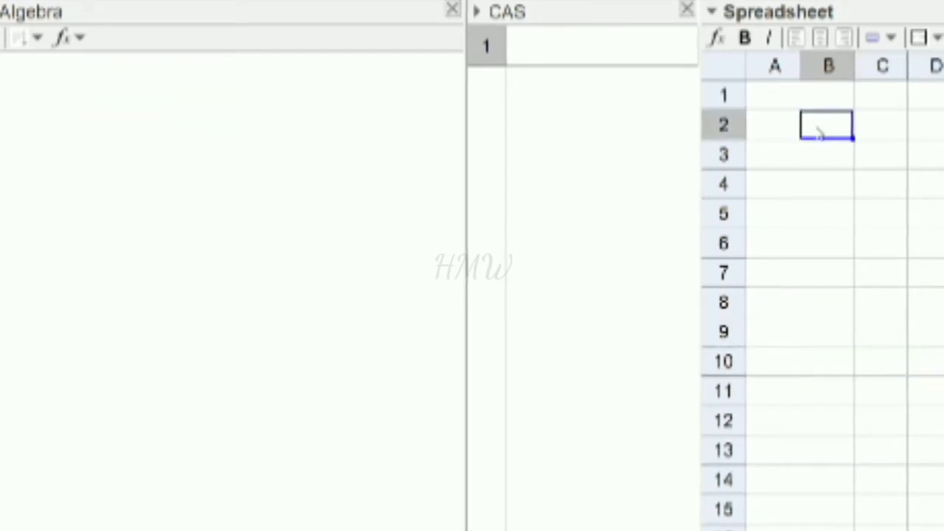
text(2)
click(879, 133)
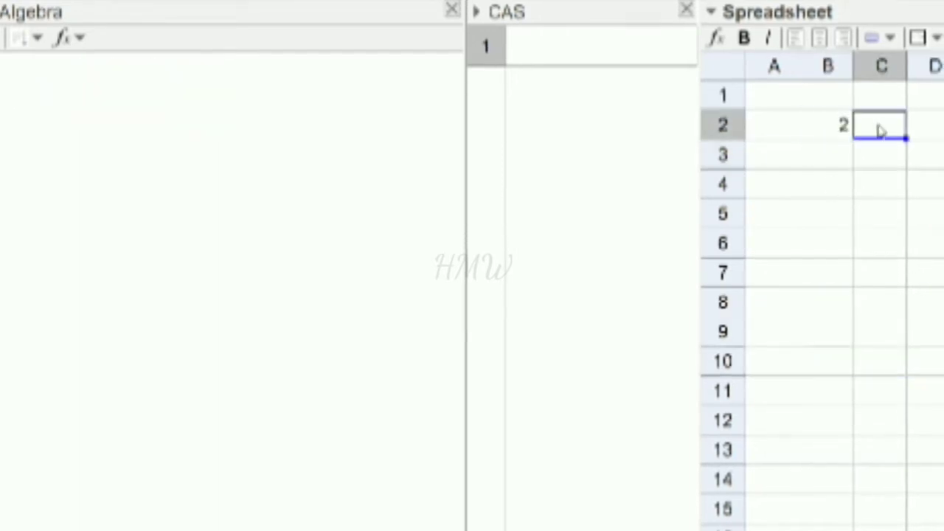
text(3)
click(836, 161)
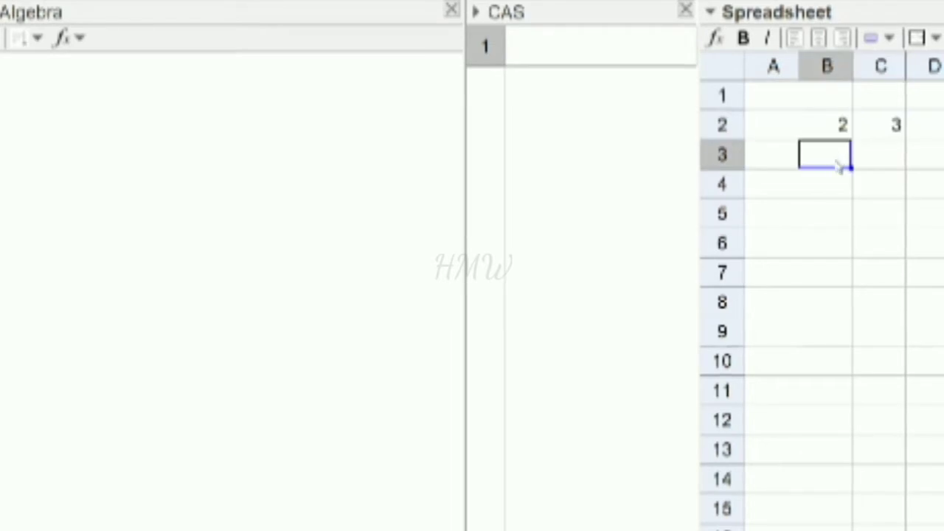
text(4)
click(890, 160)
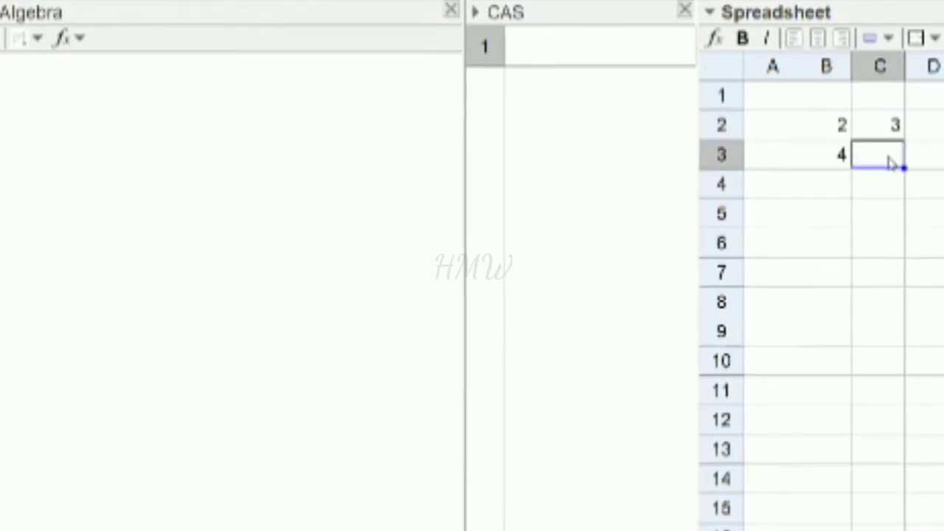
text(5)
click(889, 196)
Create a matrix from the spreadsheet range B2:C3
click(826, 132)
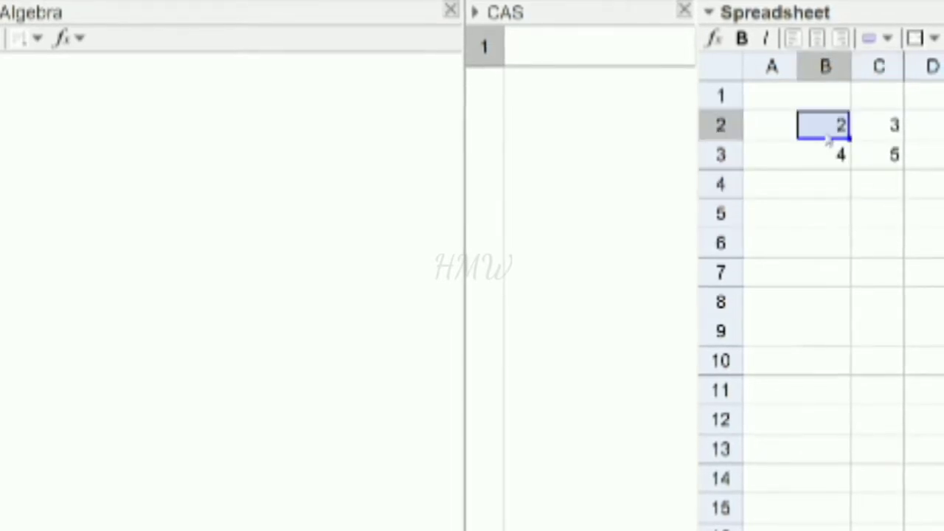
drag(827, 144, 874, 164)
right_click(874, 170)
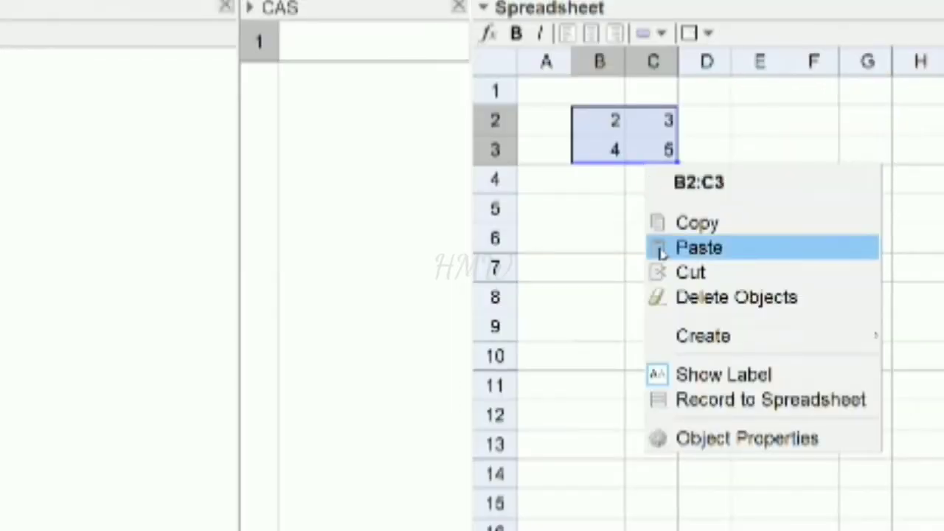
mouse_move(700, 336)
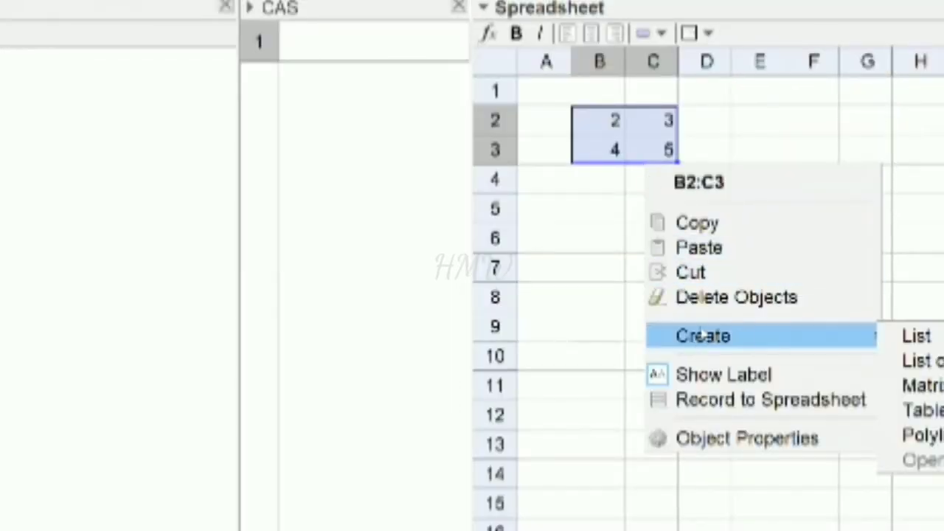
click(929, 384)
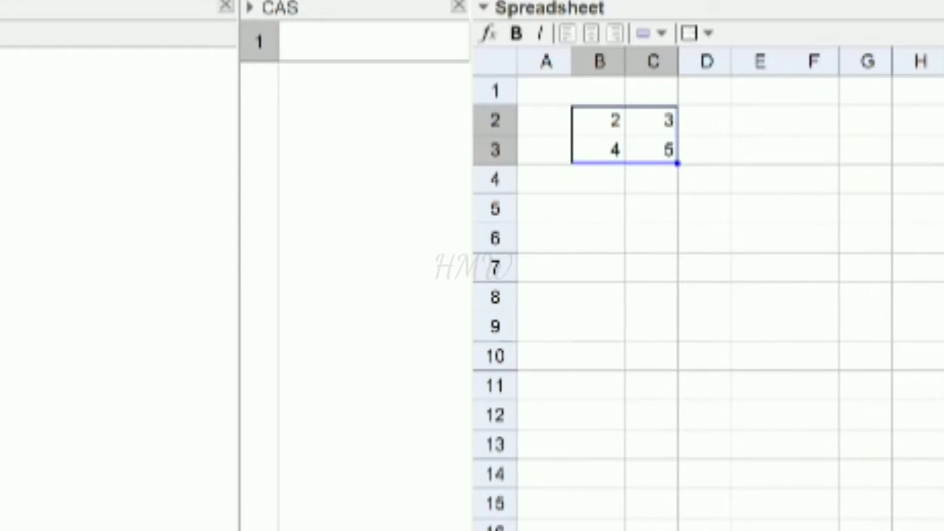
Rename matrix m1, built from B2:C3, to A
right_click(77, 134)
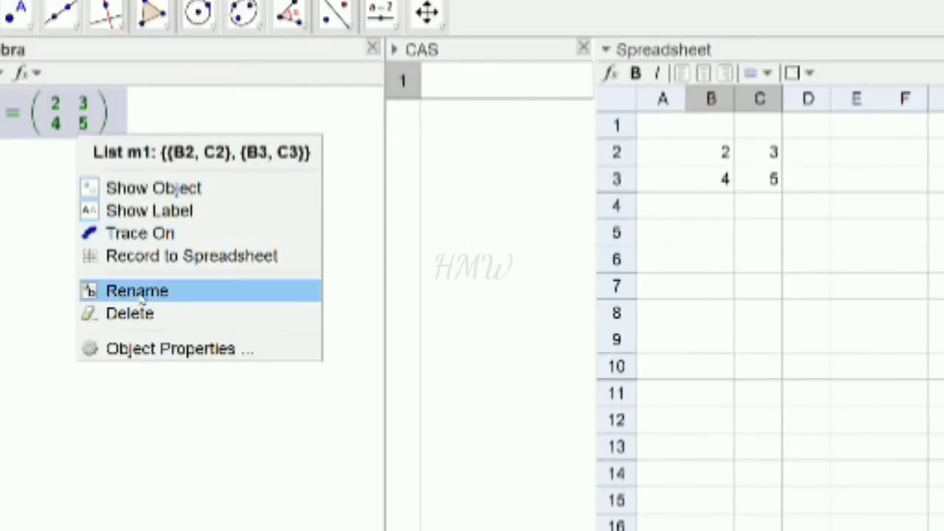
click(140, 292)
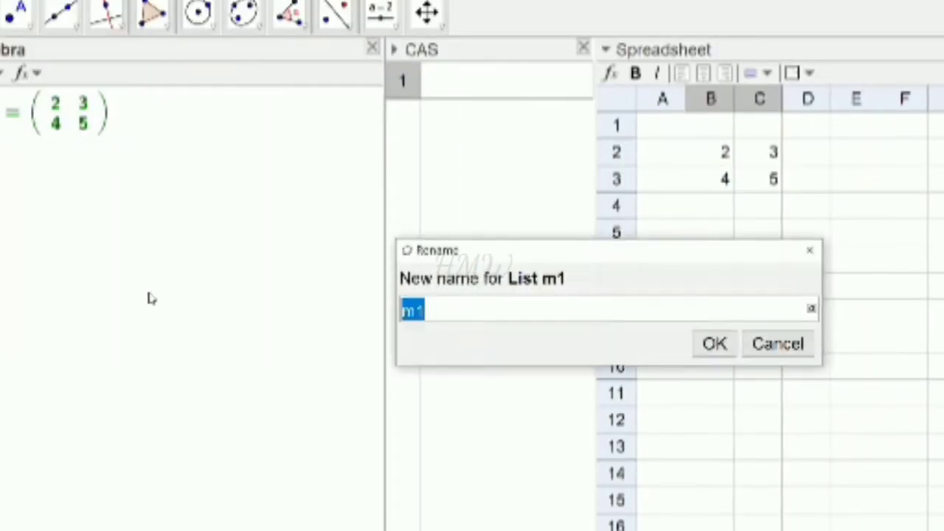
text(a)
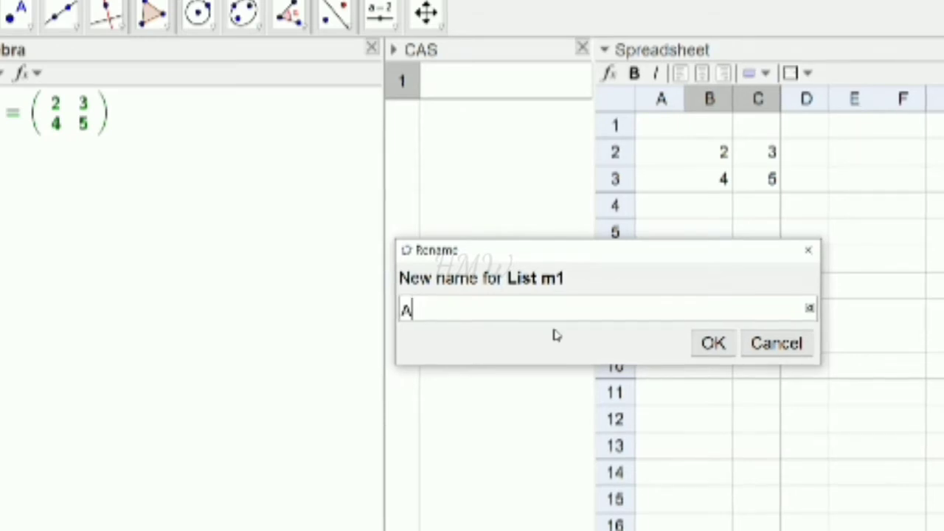
click(713, 344)
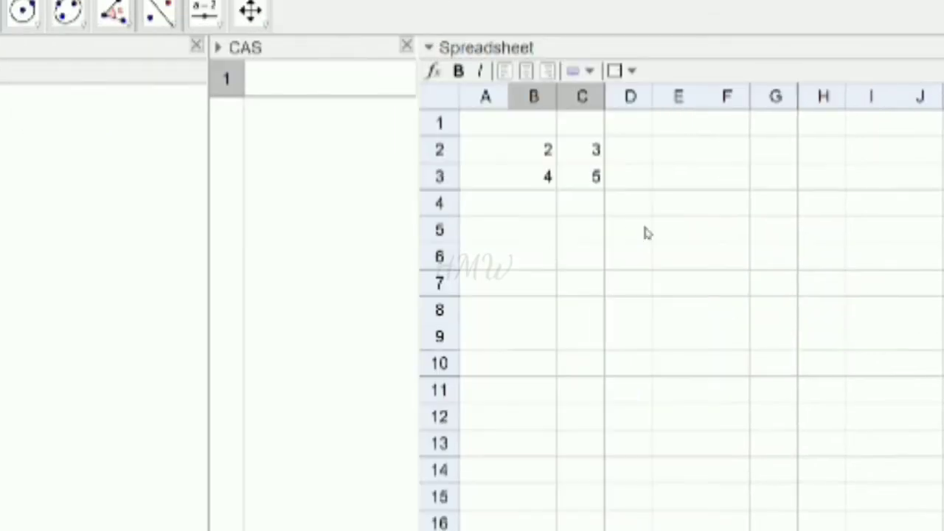
Enter 3 and 4 in cells B5 and C5, and 5 and 6 in cells B6 and C6
click(553, 237)
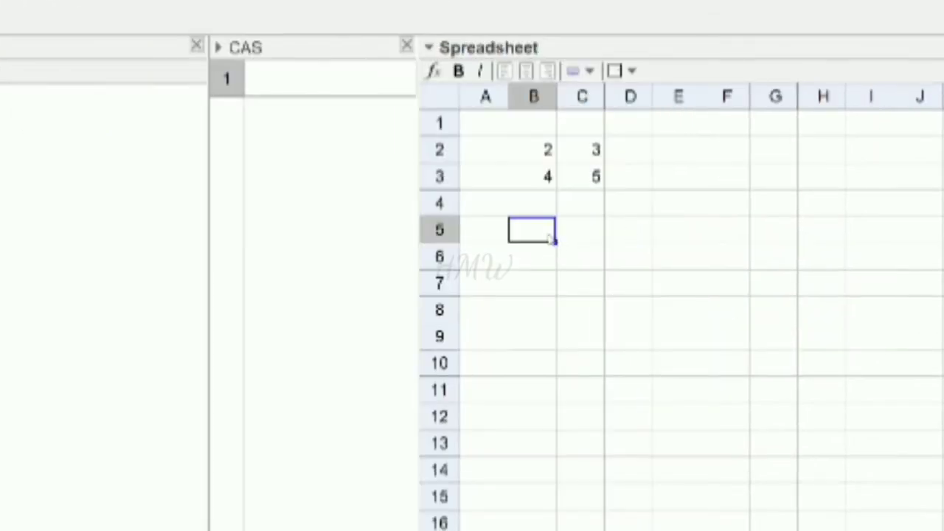
text(3)
click(588, 233)
text(4)
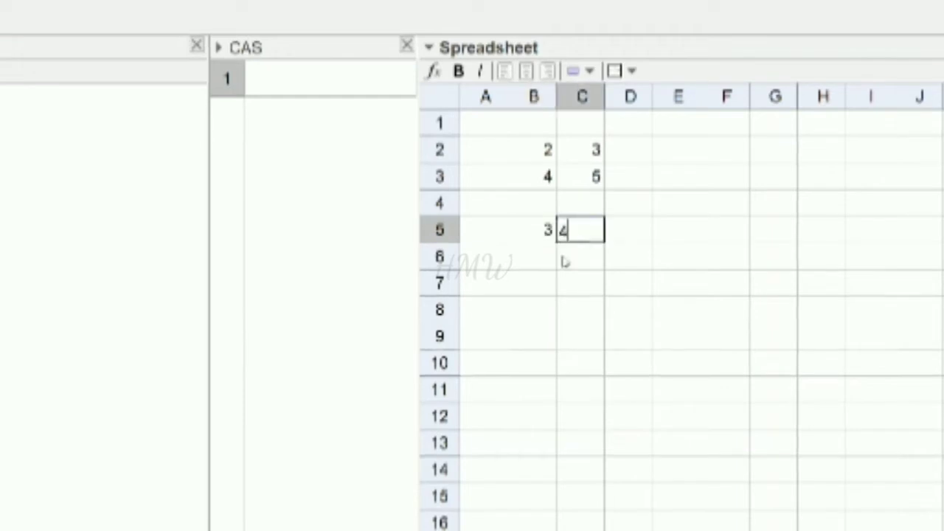
click(549, 256)
text(5)
click(590, 264)
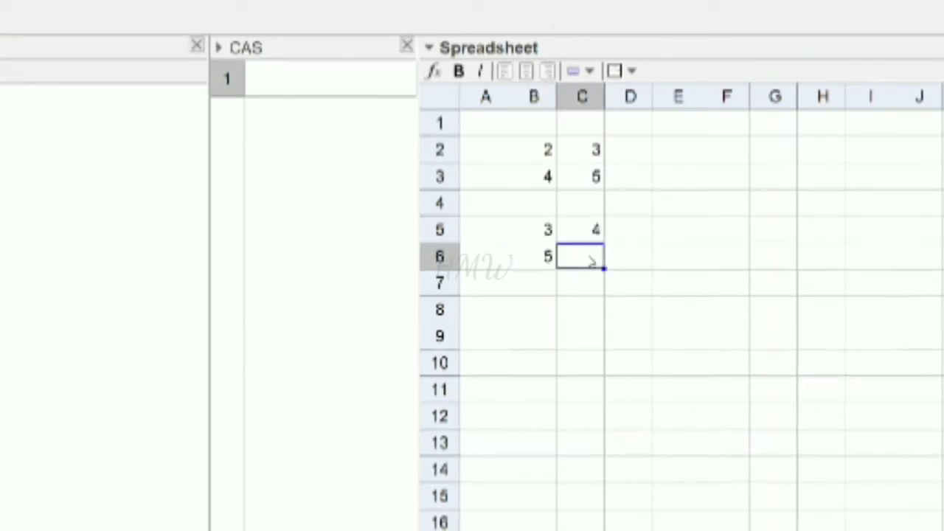
text(6)
key(Return)
Create a matrix from the spreadsheet range B5:C6
drag(544, 225, 586, 258)
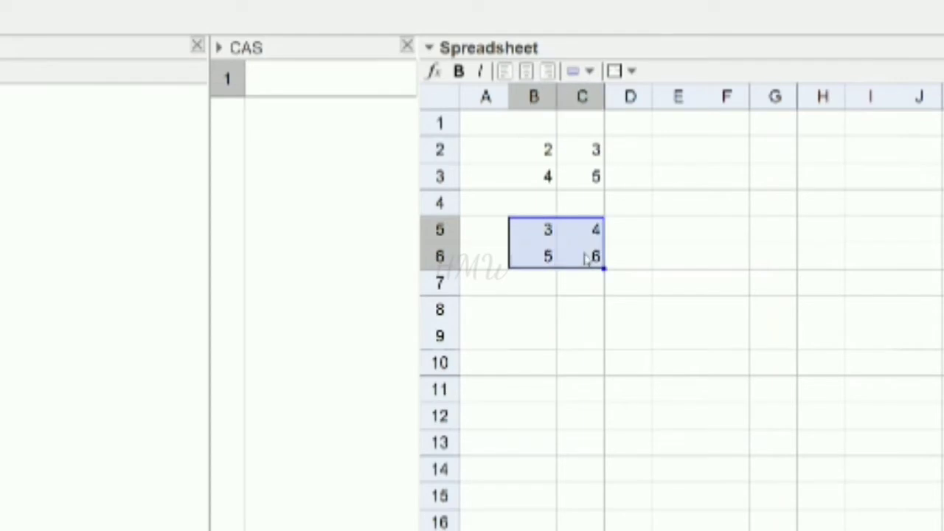
right_click(582, 254)
mouse_move(633, 410)
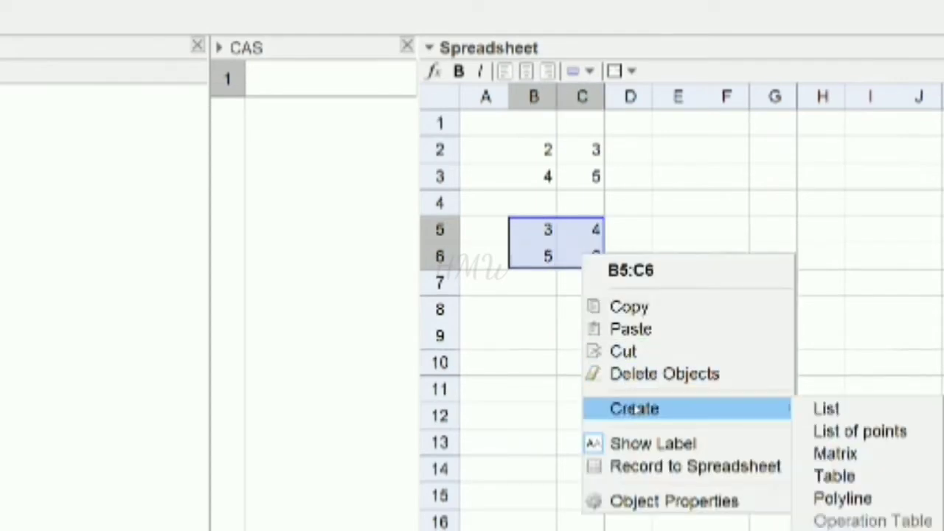
click(833, 453)
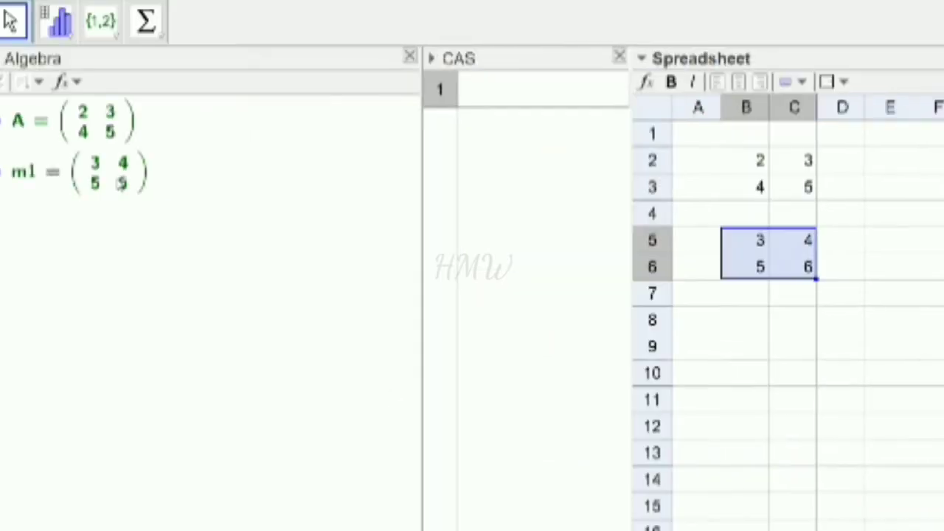
Rename matrix m1, built from B5:C6, to B
right_click(120, 175)
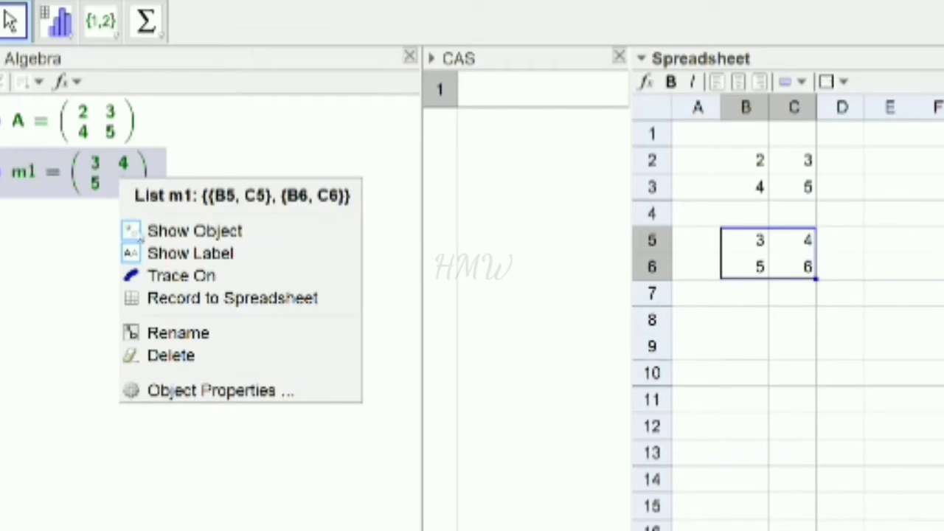
click(201, 336)
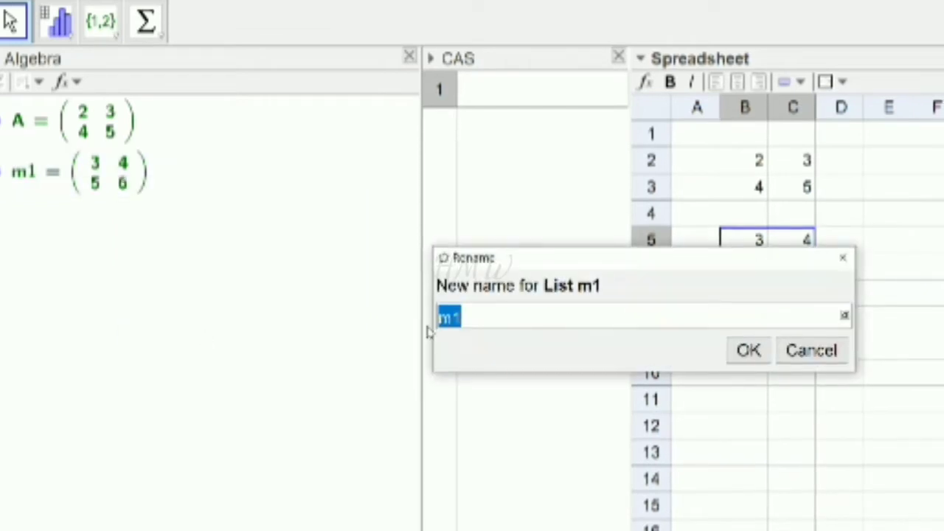
text(B)
click(750, 350)
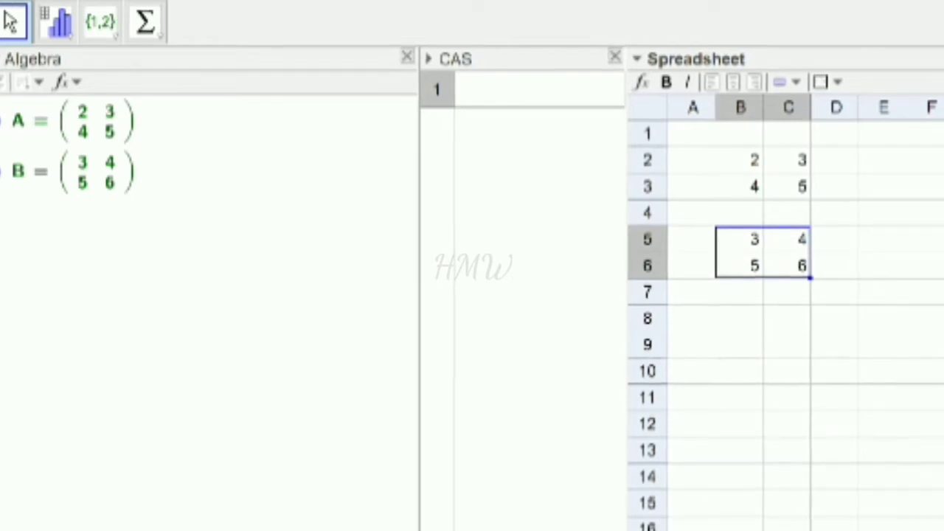
click(480, 95)
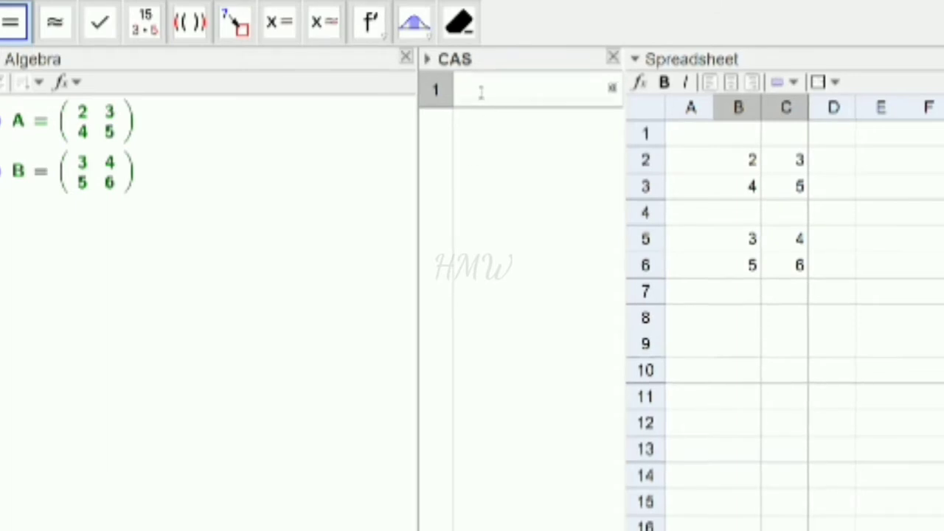
text(de)
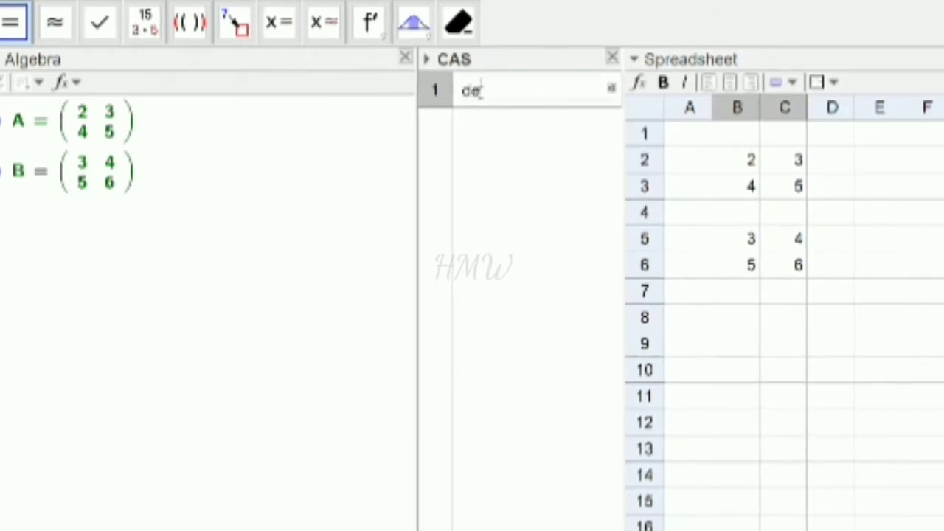
text(r)
key(BackSpace)
key(BackSpace)
key(BackSpace)
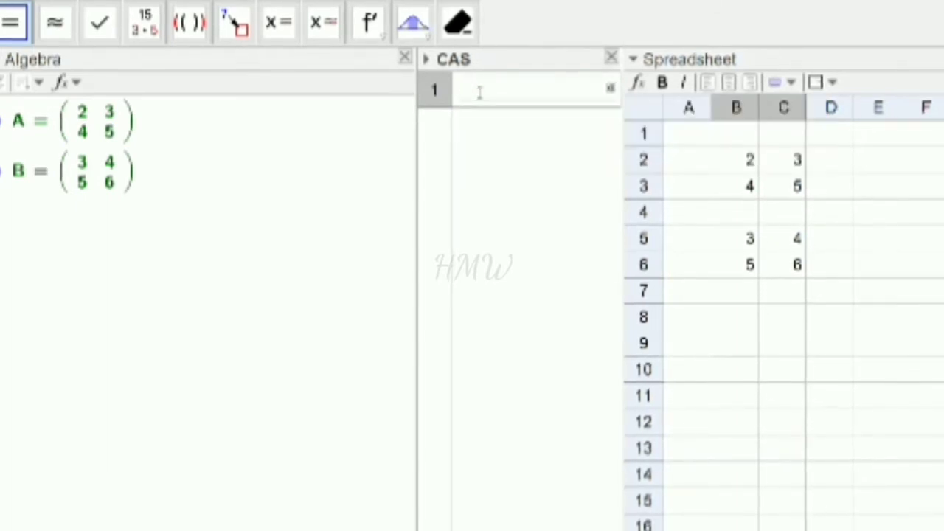
Calculate the determinant of matrix A in CAS row 1 with the Determinant command
text(dete)
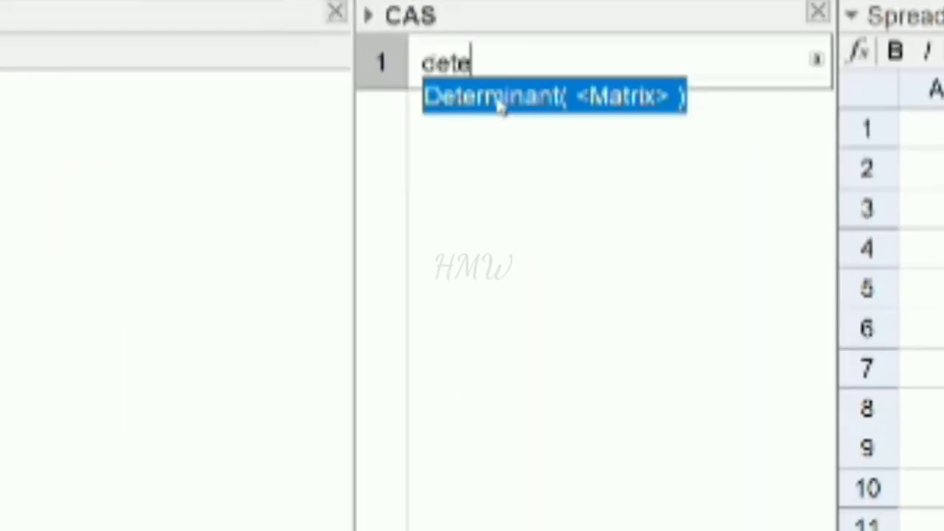
click(507, 99)
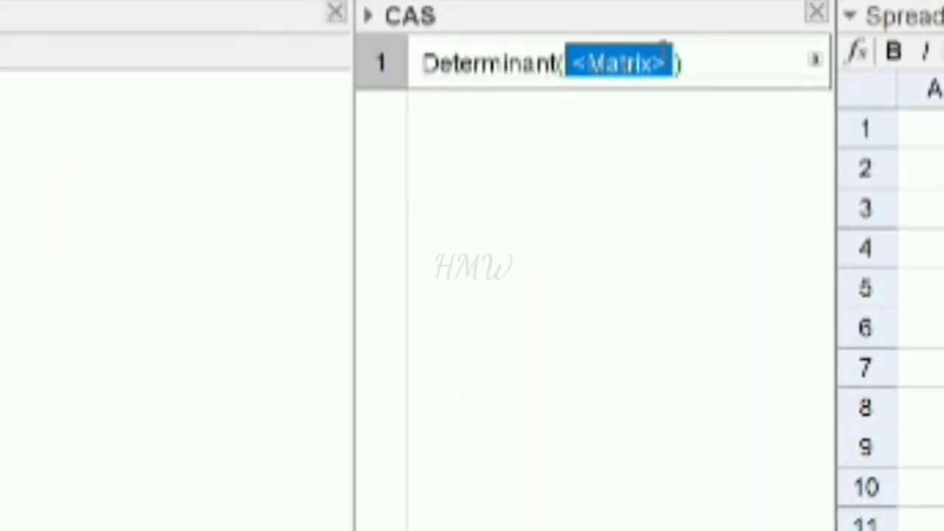
click(663, 63)
key(BackSpace)
key(BackSpace)
key(BackSpace)
key(BackSpace)
key(BackSpace)
key(BackSpace)
key(BackSpace)
key(BackSpace)
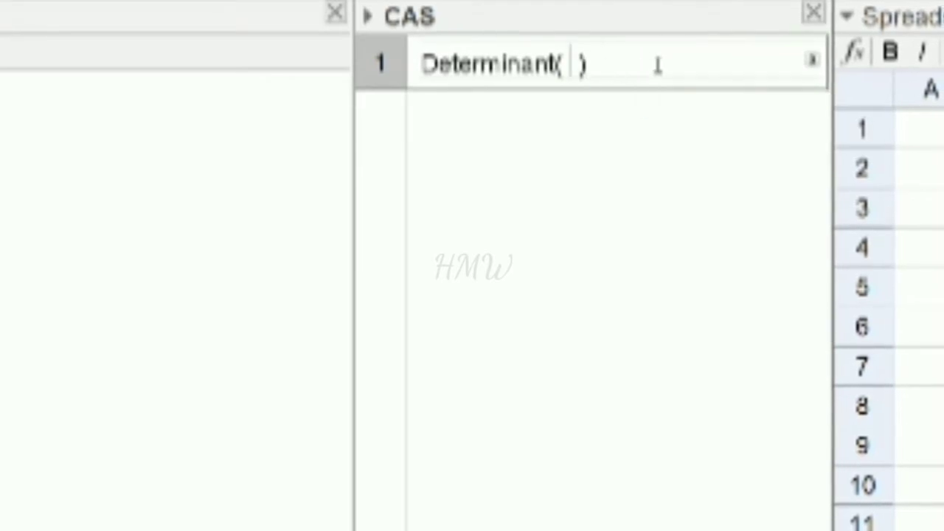
text(A)
key(Return)
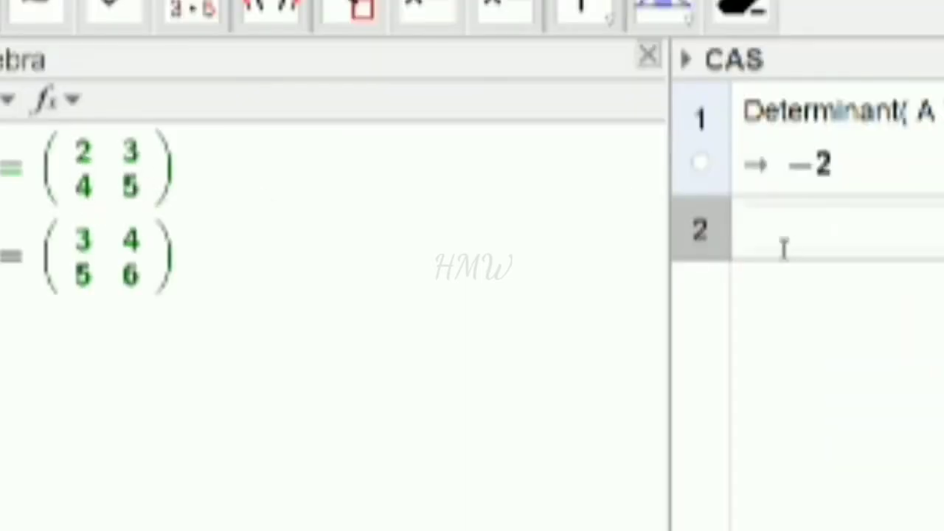
Calculate the determinant of matrix B in CAS row 2 with the Determinant command
click(765, 229)
text(Determinant)
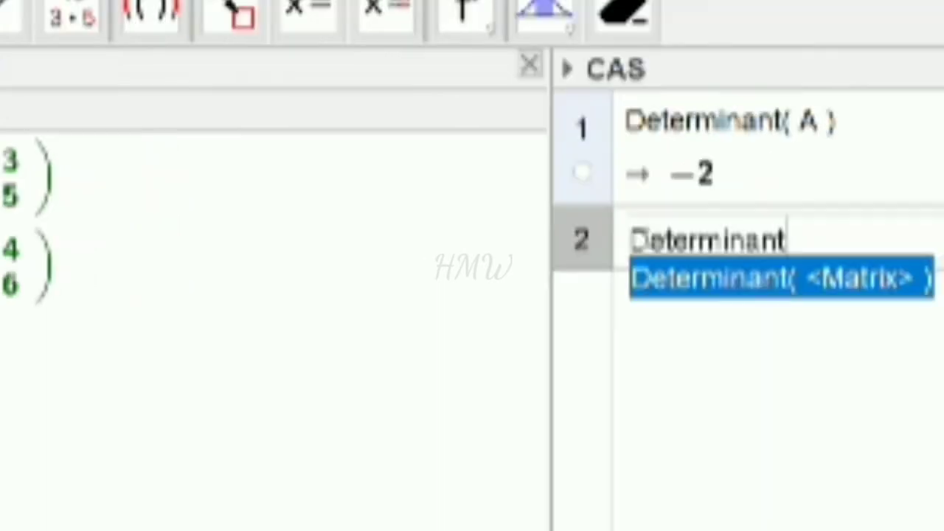
click(836, 277)
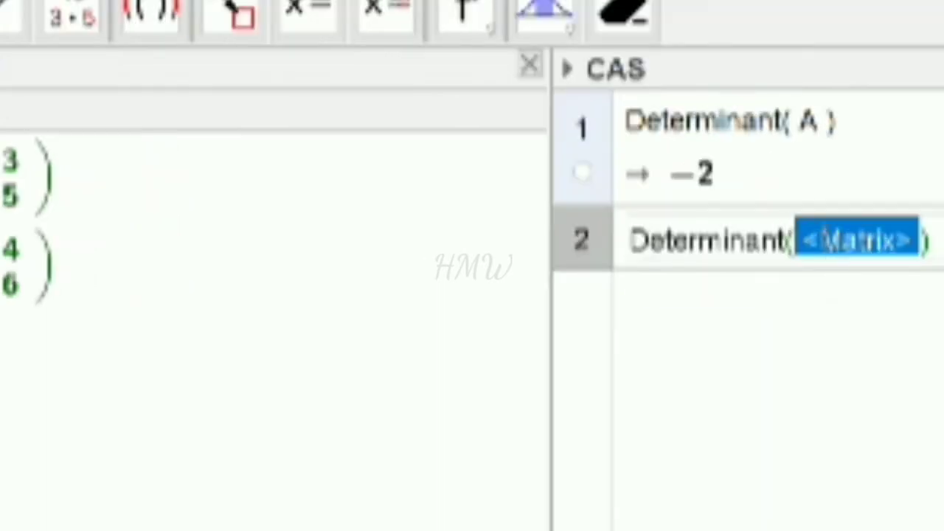
drag(804, 239, 910, 239)
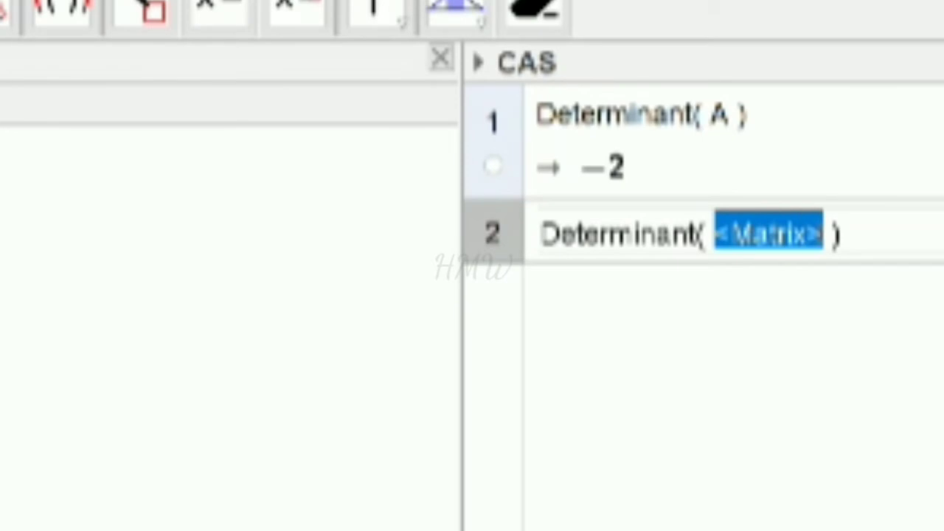
text(B)
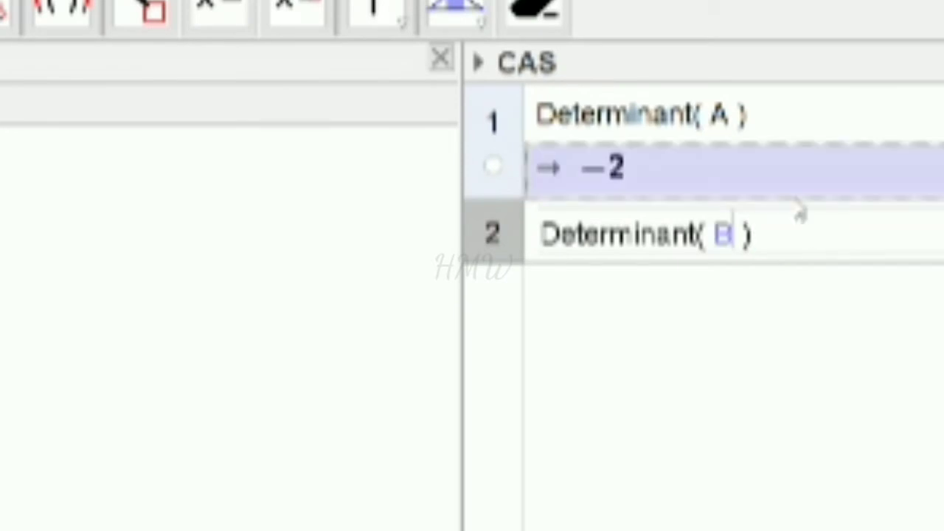
key(Return)
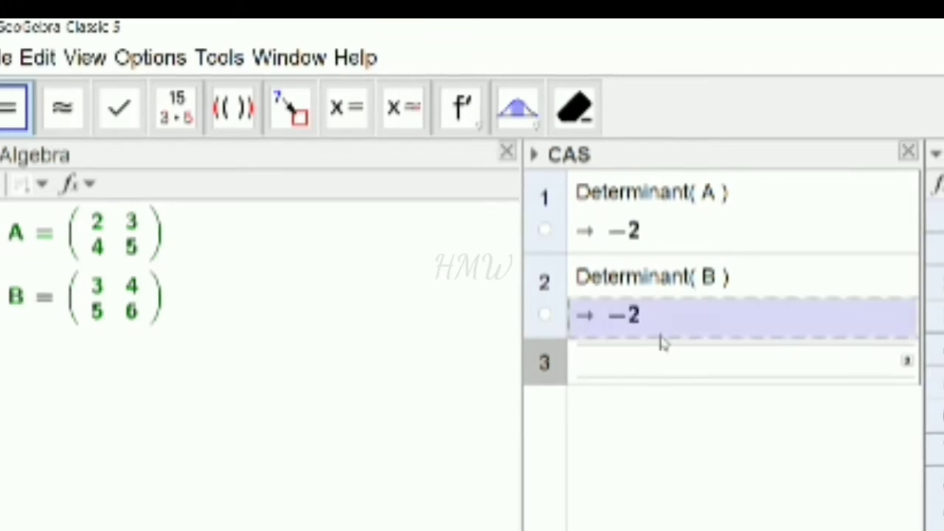
Calculate the inverse of matrix A in CAS row 3 with Invert(A)
click(616, 361)
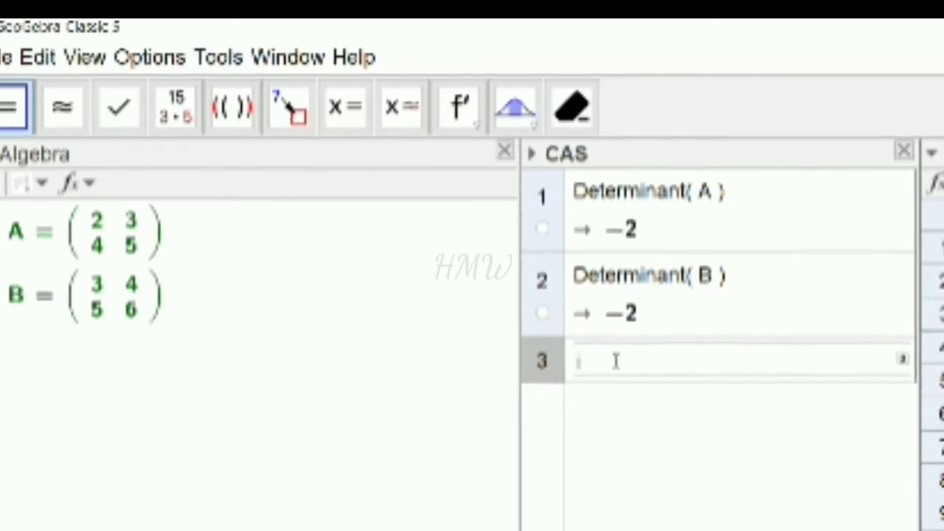
text(invert)
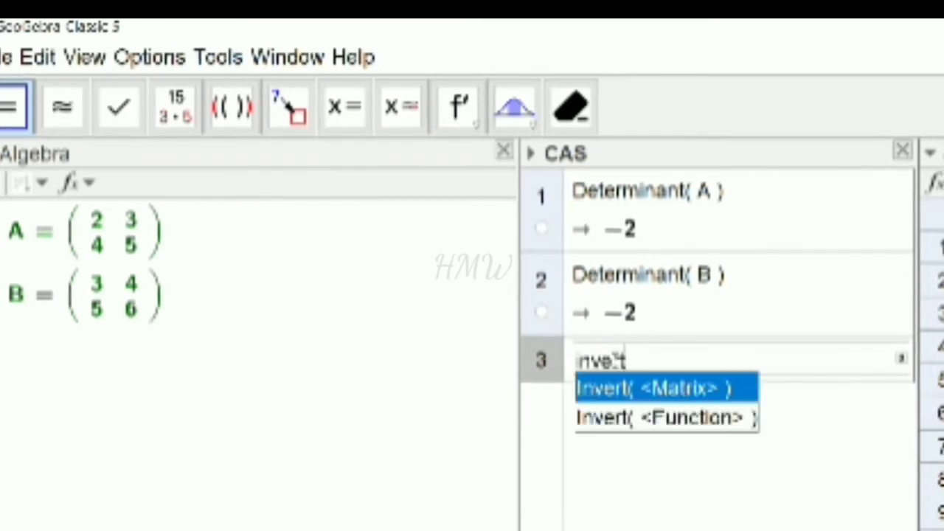
key(Escape)
text((A)
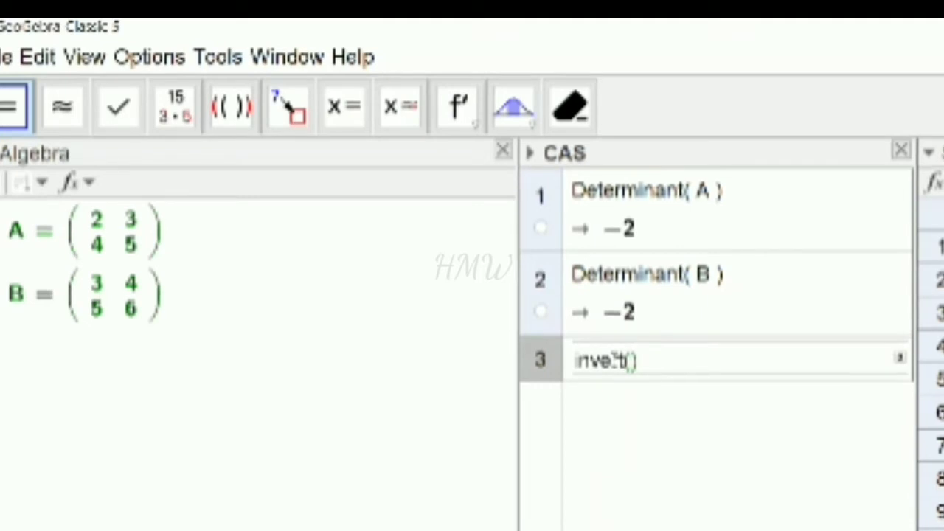
key(Return)
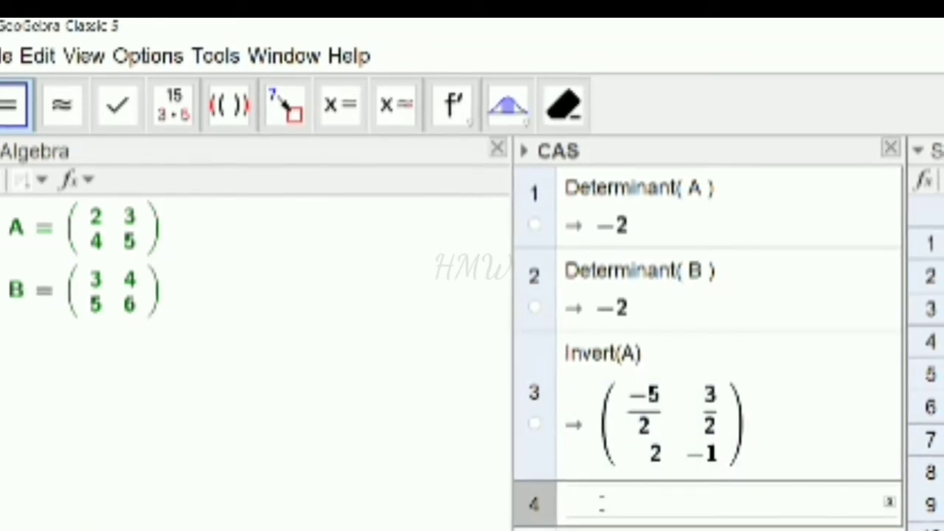
Calculate the transpose of matrix B in CAS row 4 with the Transpose command
text(Tra)
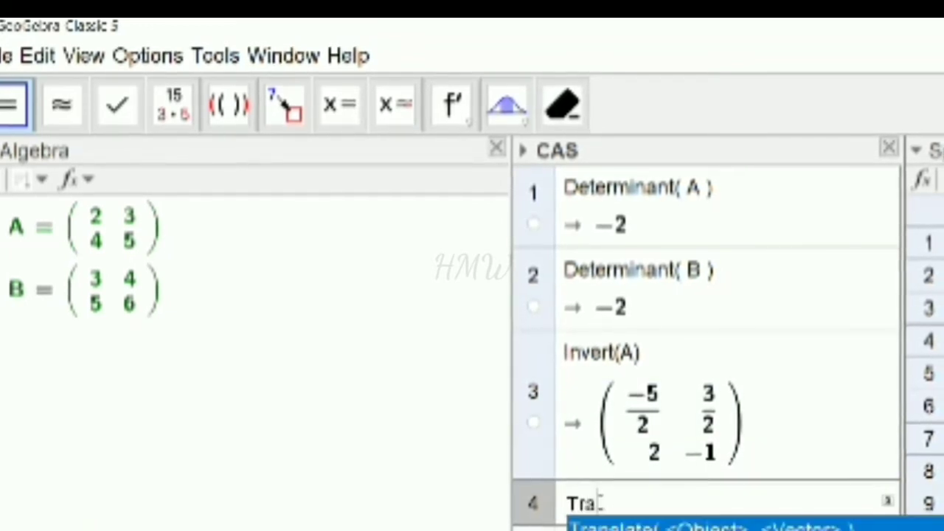
text(ns)
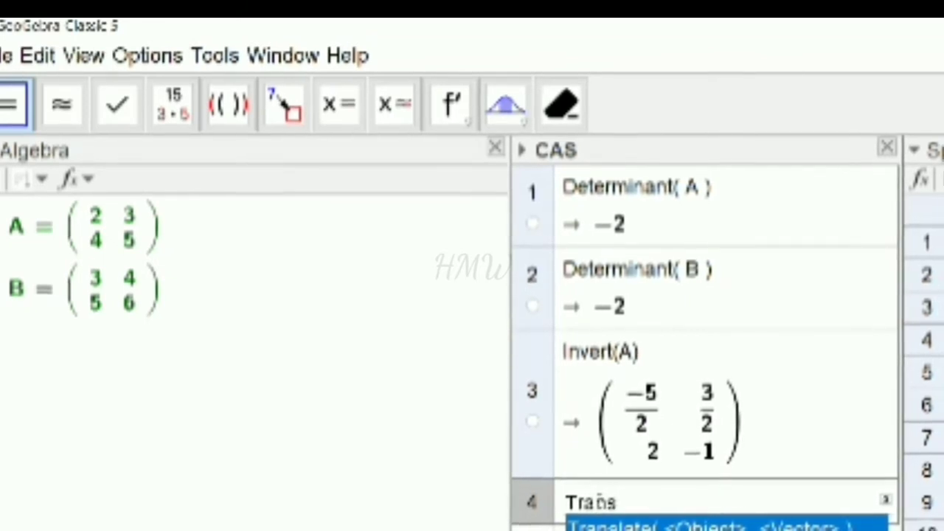
text(po)
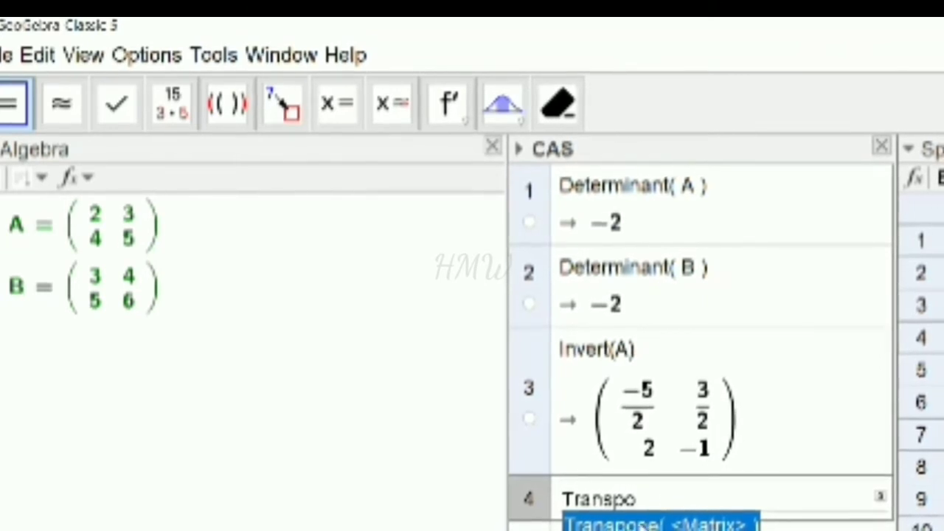
key(Return)
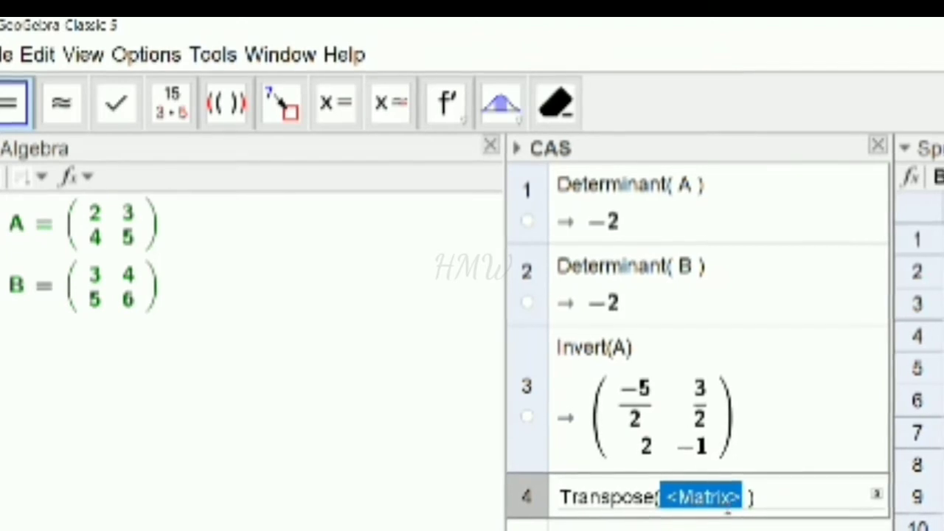
text(B)
key(Return)
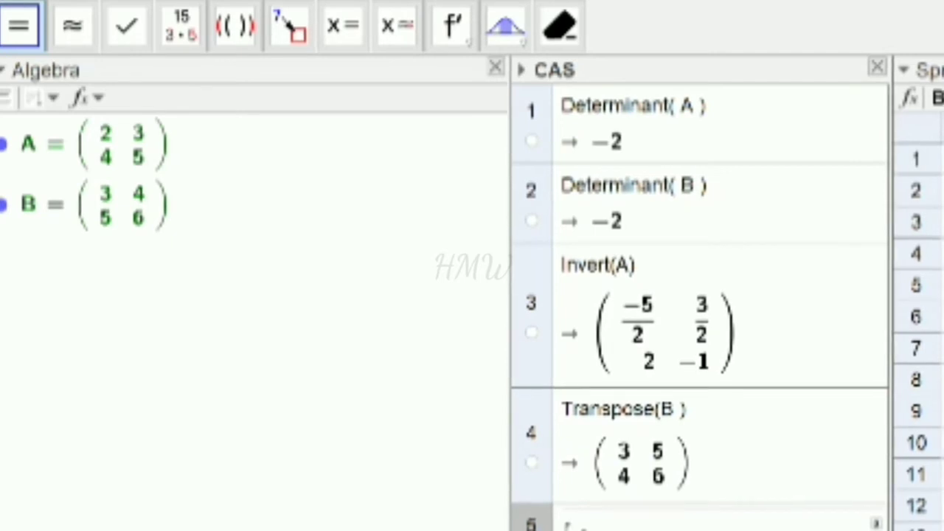
Calculate the reduced row echelon form of matrix A in CAS row 5 with the ReducedRowEchelonForm command
text(reduced)
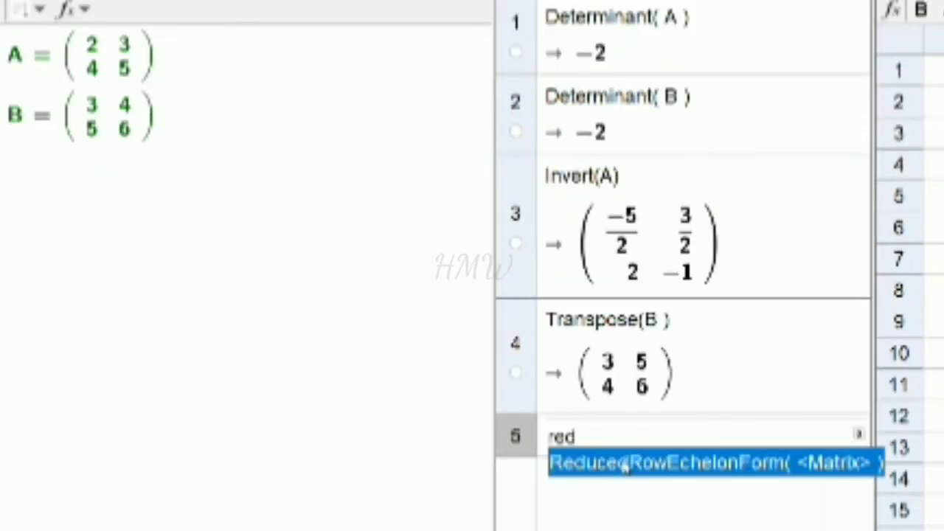
click(625, 466)
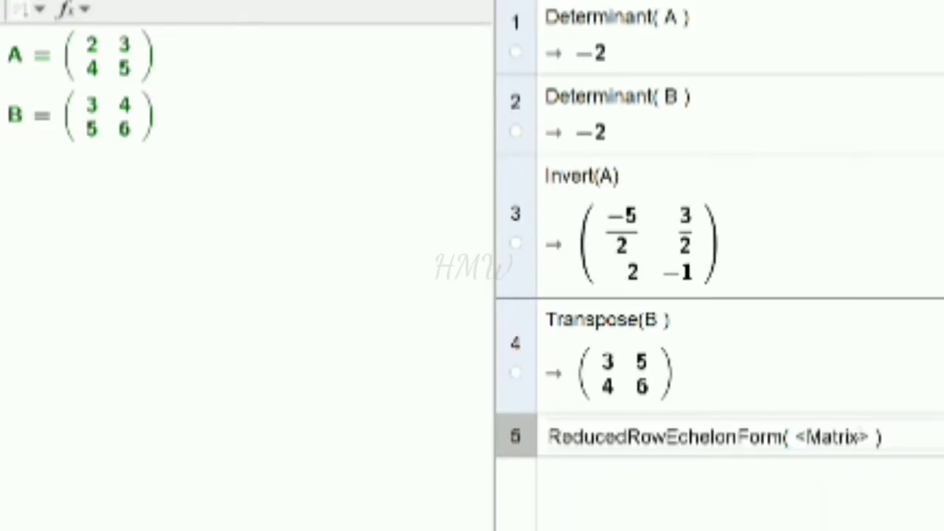
drag(858, 437, 806, 436)
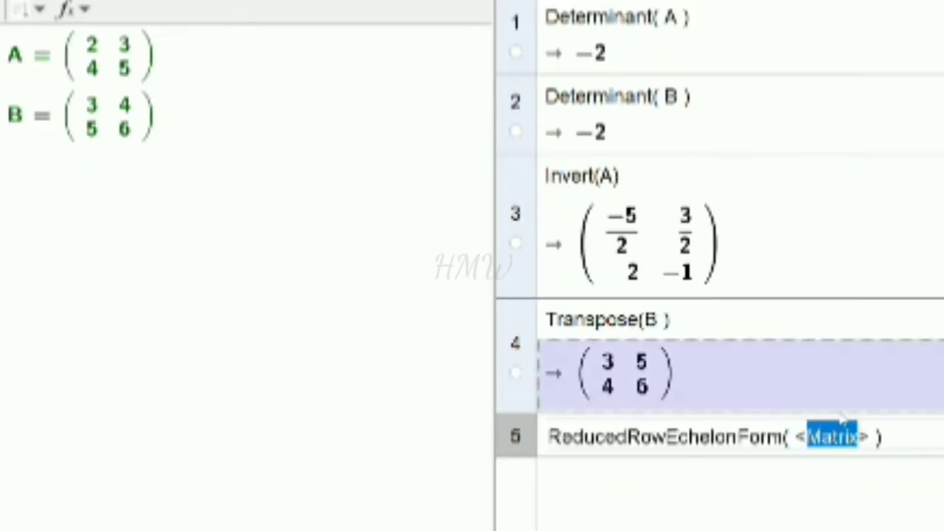
text(A)
key(Return)
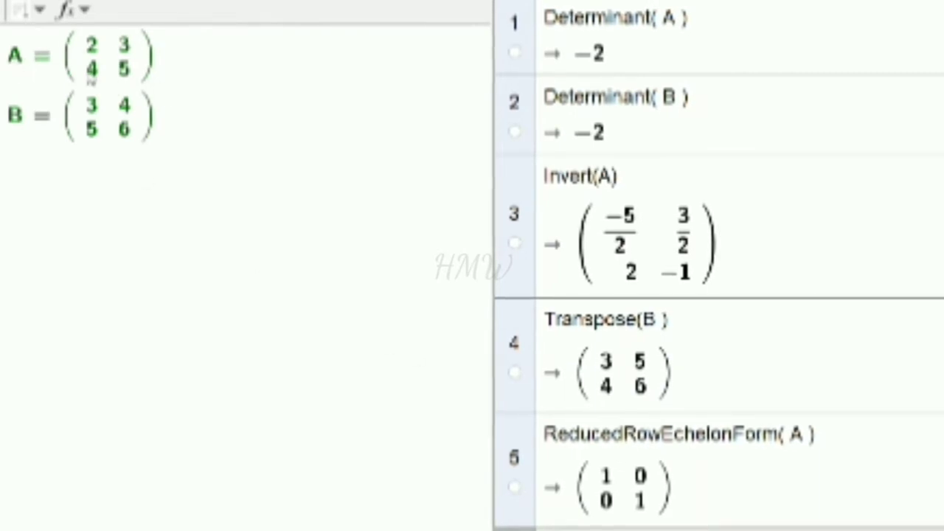
Calculate the matrix product A*B in CAS row 6
click(593, 476)
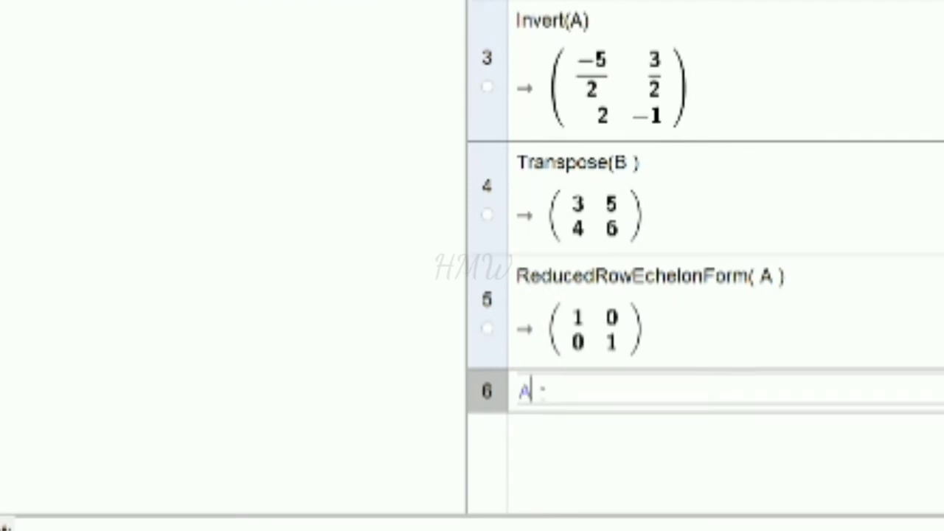
text(B)
key(Return)
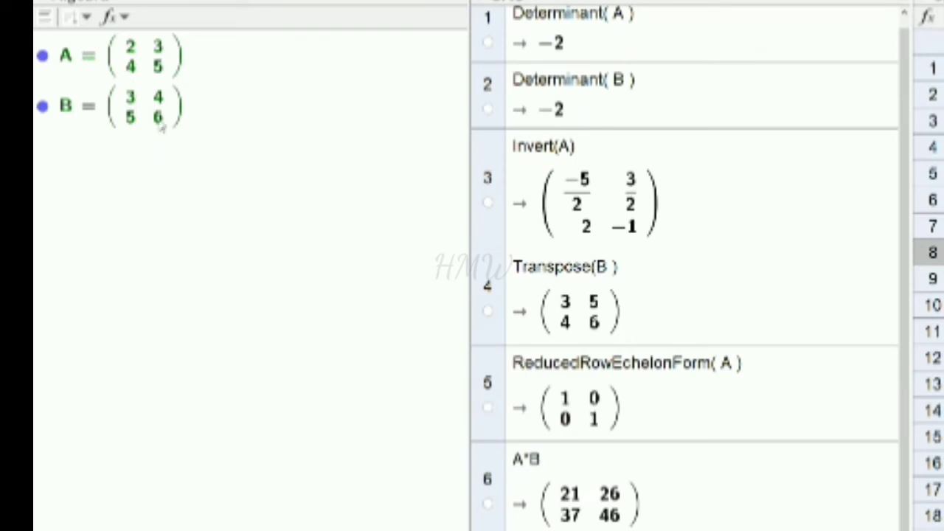
Calculate the matrix sum A+B in CAS row 7
text(A)
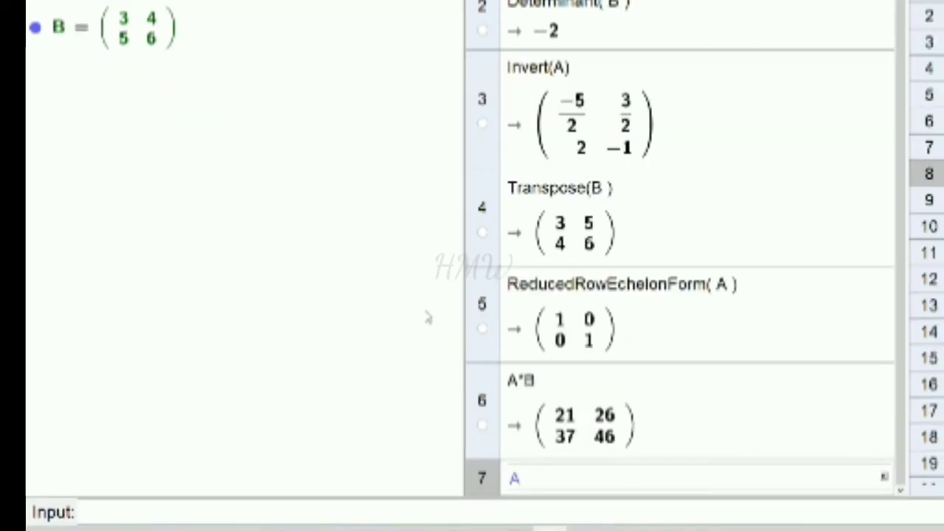
text(+B)
key(Return)
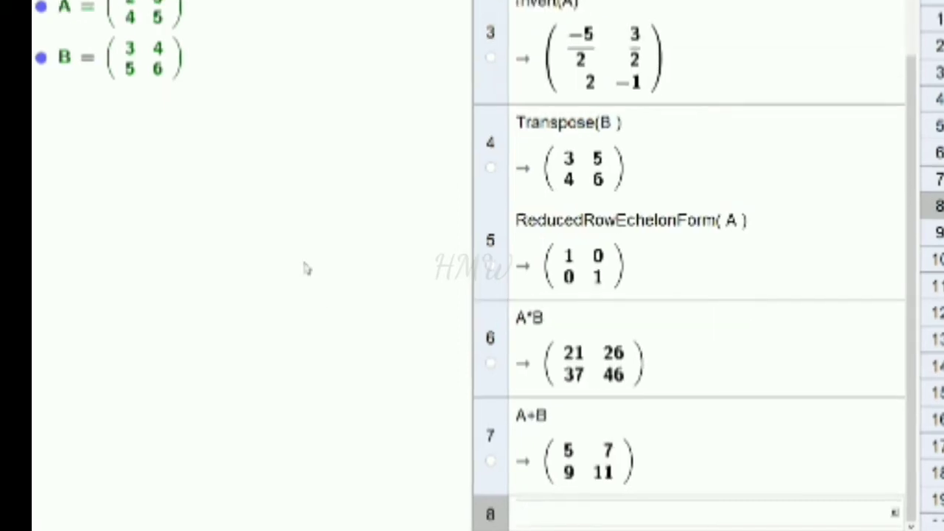
Calculate the scalar multiple 5A in CAS row 8
click(529, 452)
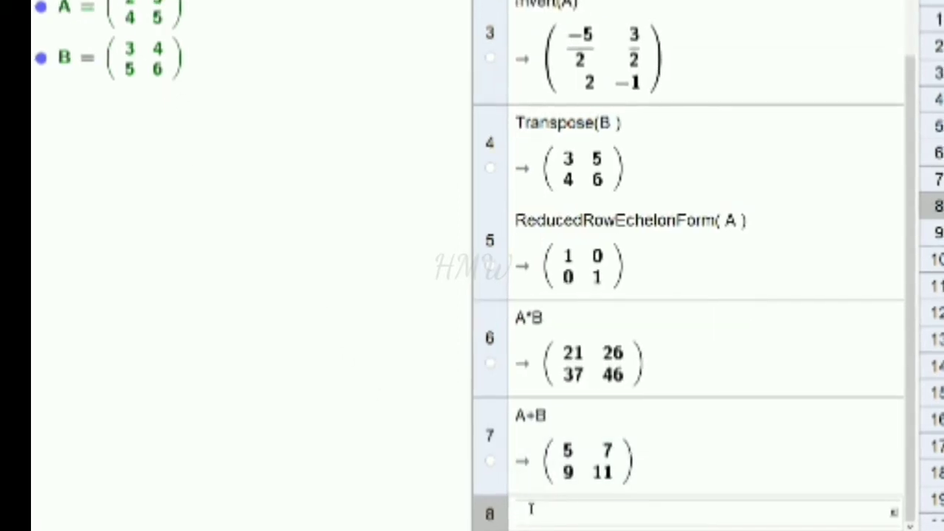
text(5)
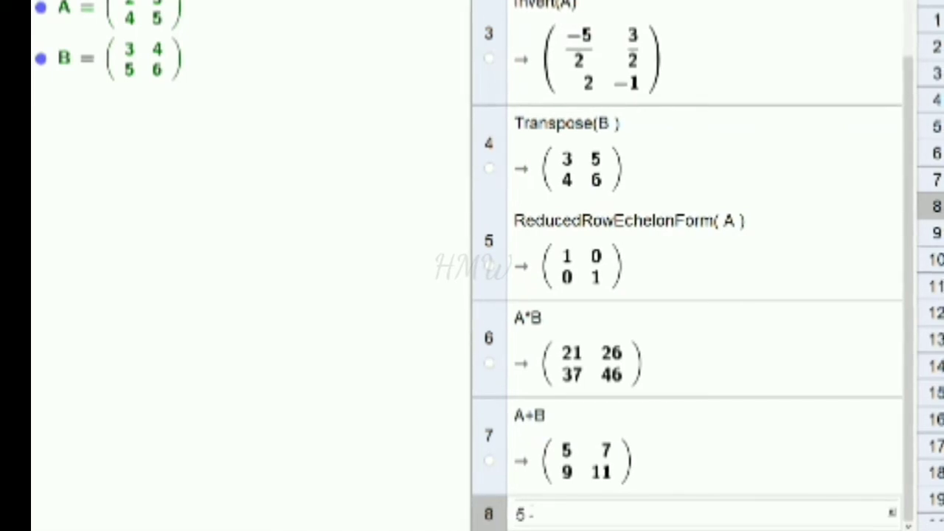
text(A)
key(Return)
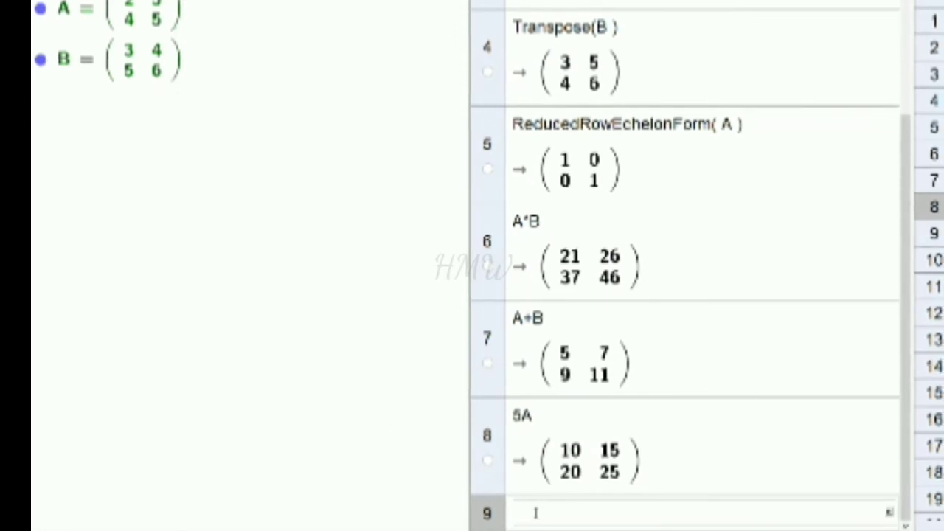
Calculate the linear combination 3A+2B in CAS row 9
text(3A)
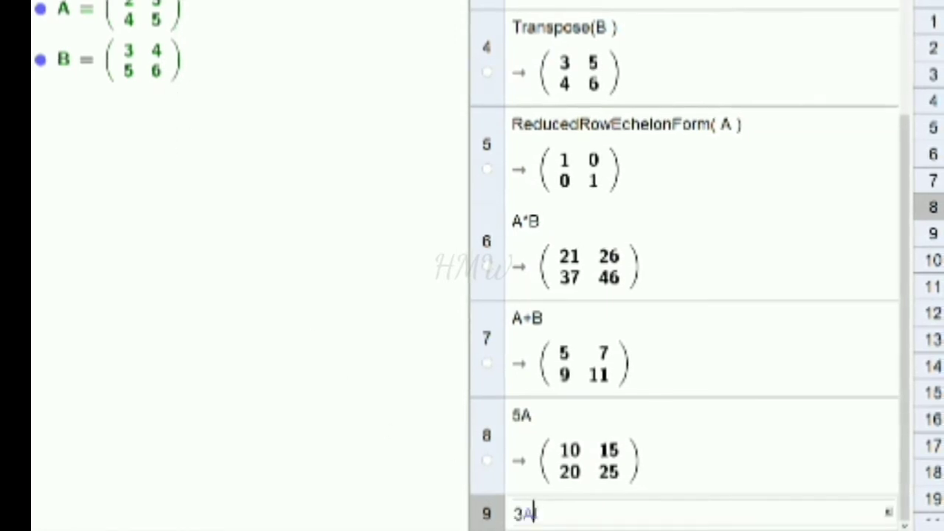
text(+2)
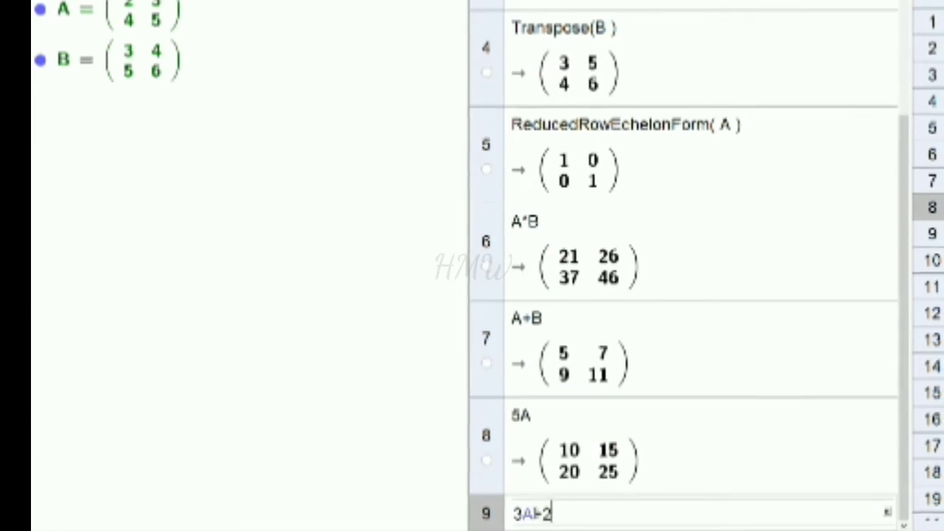
text(B)
key(Return)
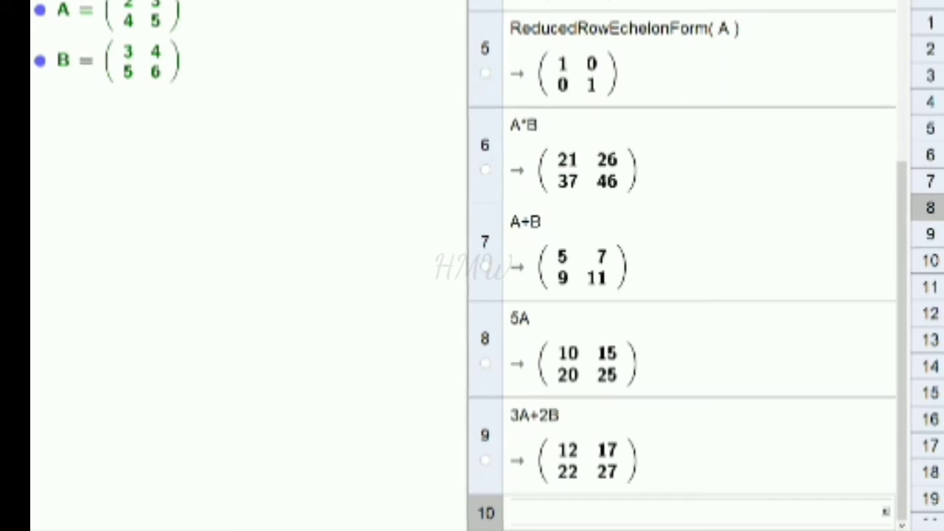
Fill spreadsheet cells B8:D10 with the rows 2, 3, 4; 5, 3, 7; and 5, 6, 9
mouse_move(107, 15)
mouse_move(110, 65)
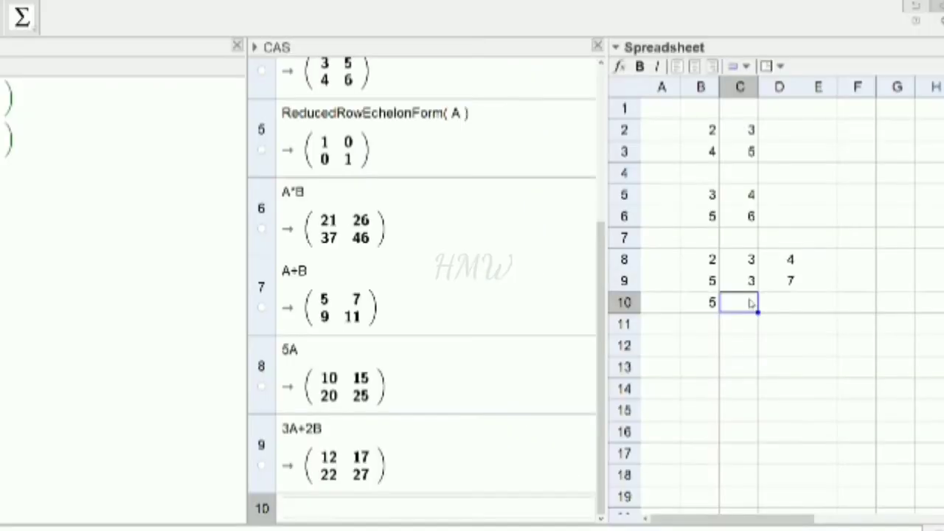
text(6)
click(789, 303)
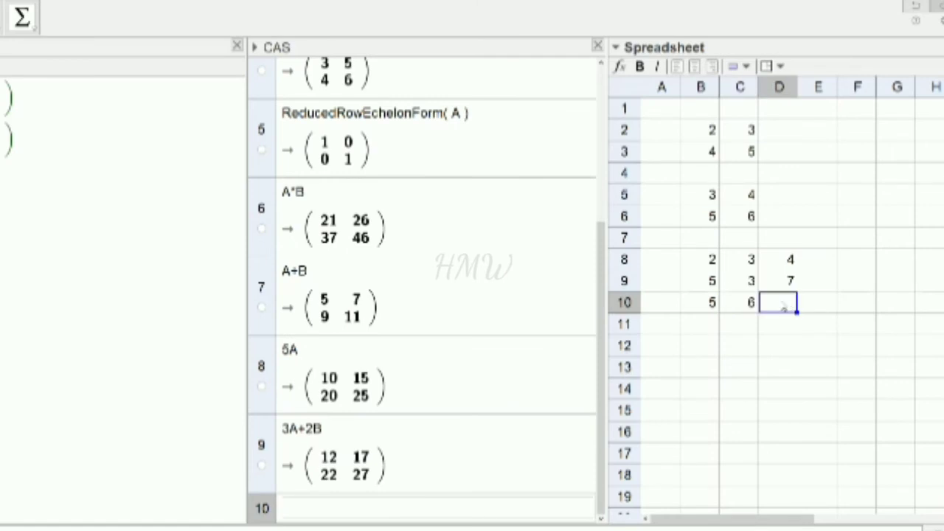
text(9)
click(772, 324)
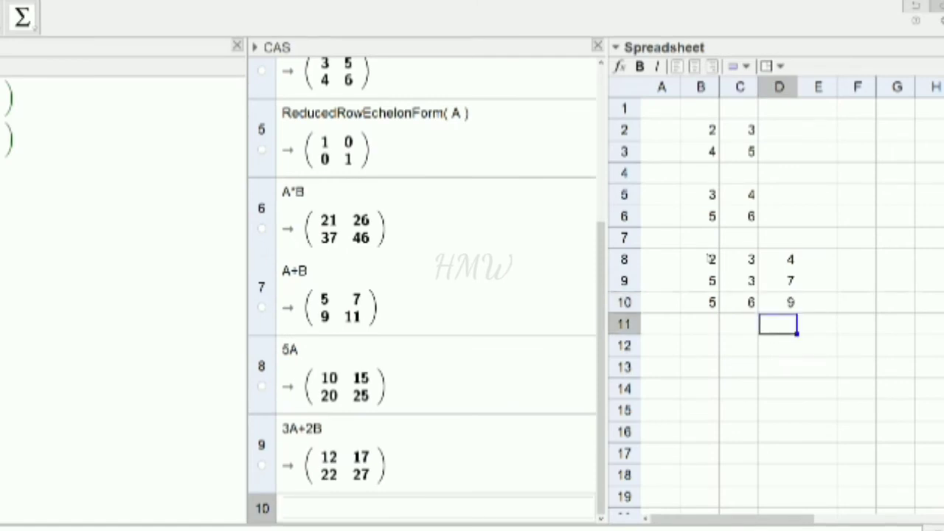
Create a matrix from spreadsheet cells B8:D10
drag(710, 259, 783, 307)
right_click(775, 305)
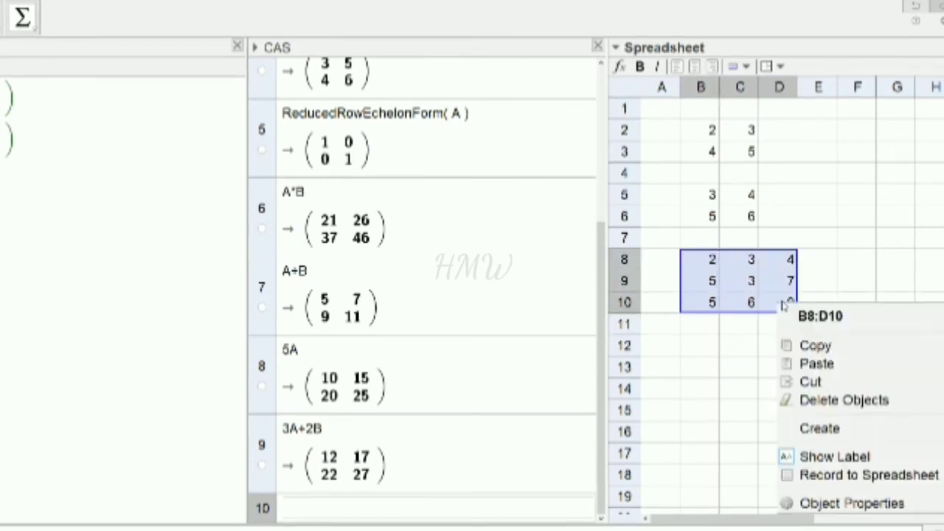
mouse_move(820, 429)
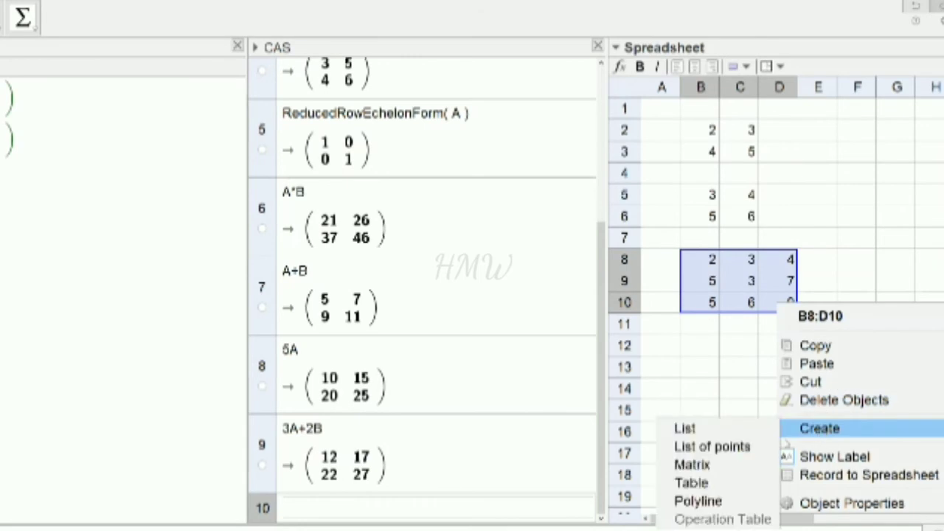
click(693, 464)
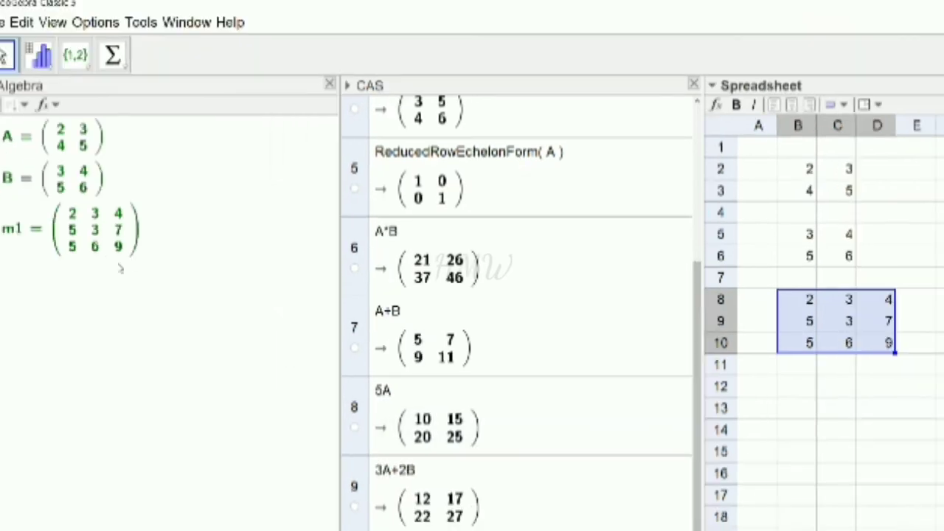
Rename matrix m1, built from B8:D10, to C
right_click(108, 231)
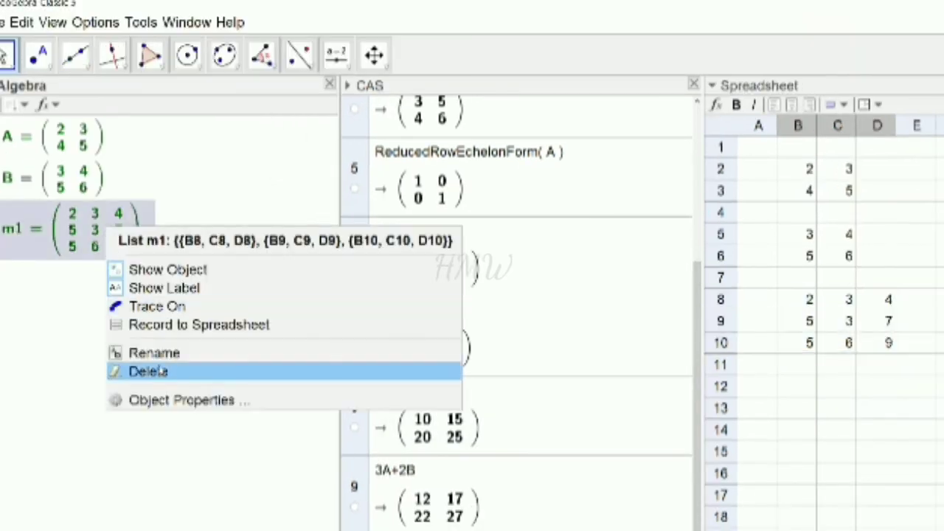
click(159, 353)
text(A)
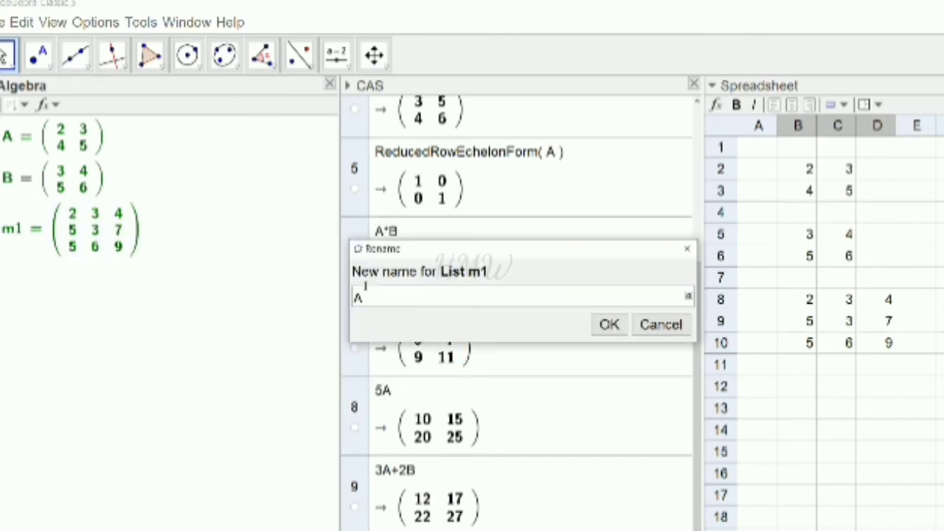
key(BackSpace)
click(609, 324)
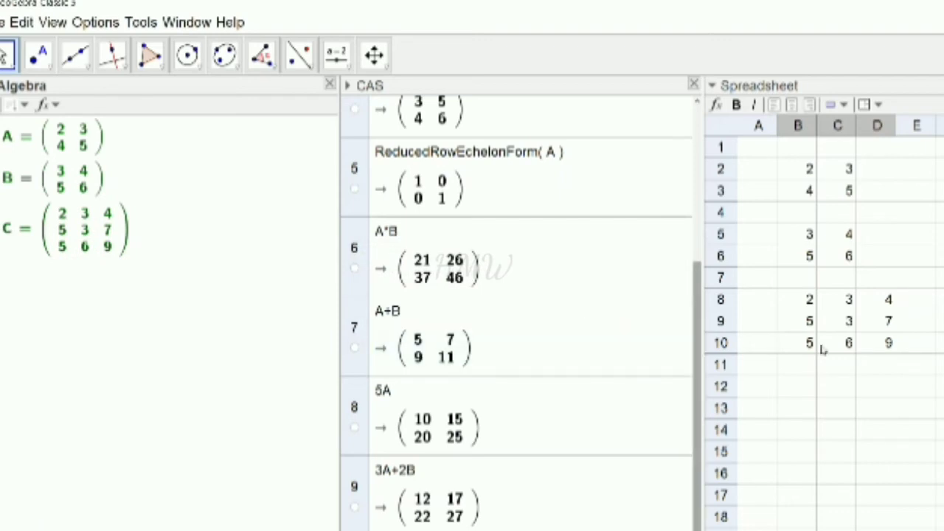
Fill cells B12:D14 with the rows 4, 5, 6; 9, 0, 5; and 3, 5, 7, and create a matrix from them
click(811, 388)
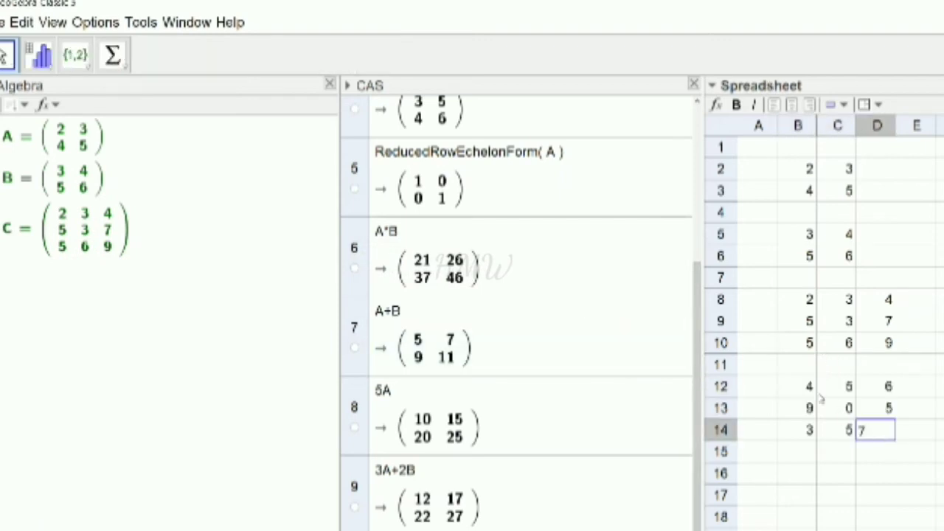
drag(810, 386, 881, 434)
right_click(877, 426)
mouse_move(914, 525)
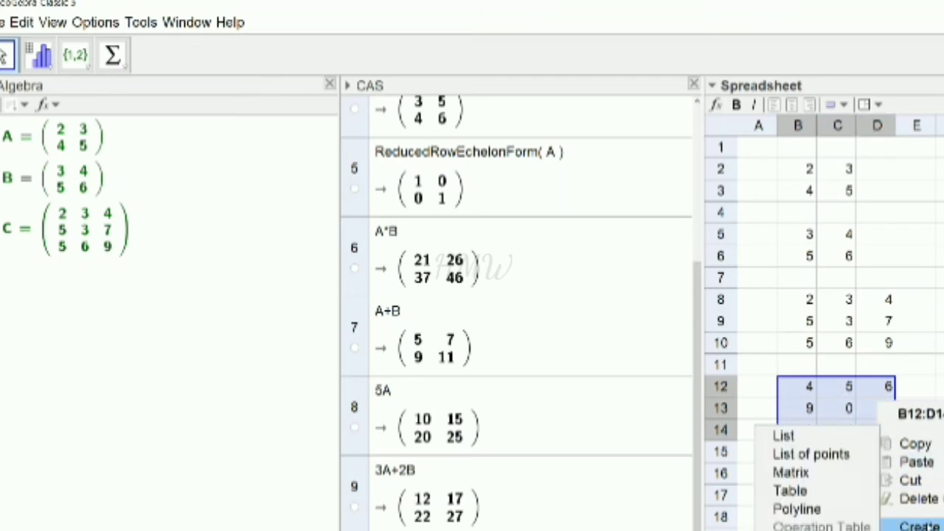
click(797, 473)
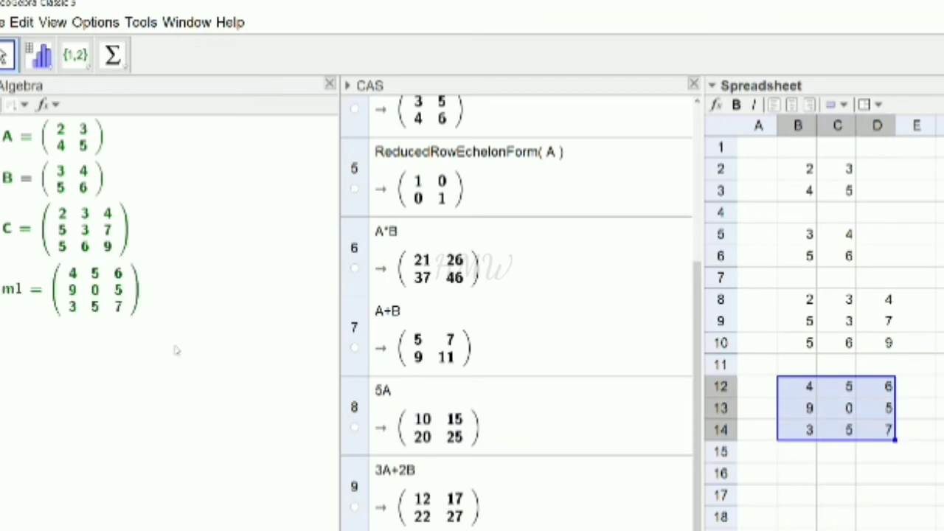
Rename matrix m1, built from B12:D14, to D
right_click(112, 278)
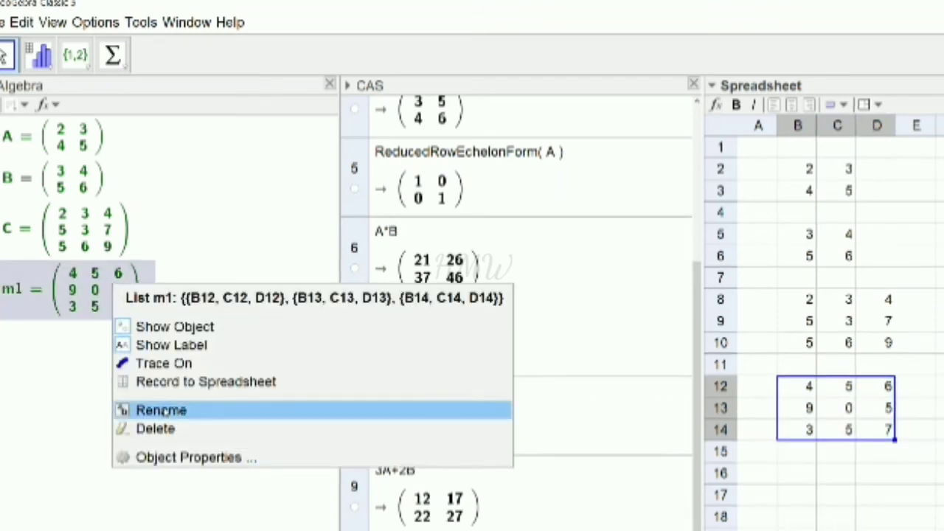
click(170, 411)
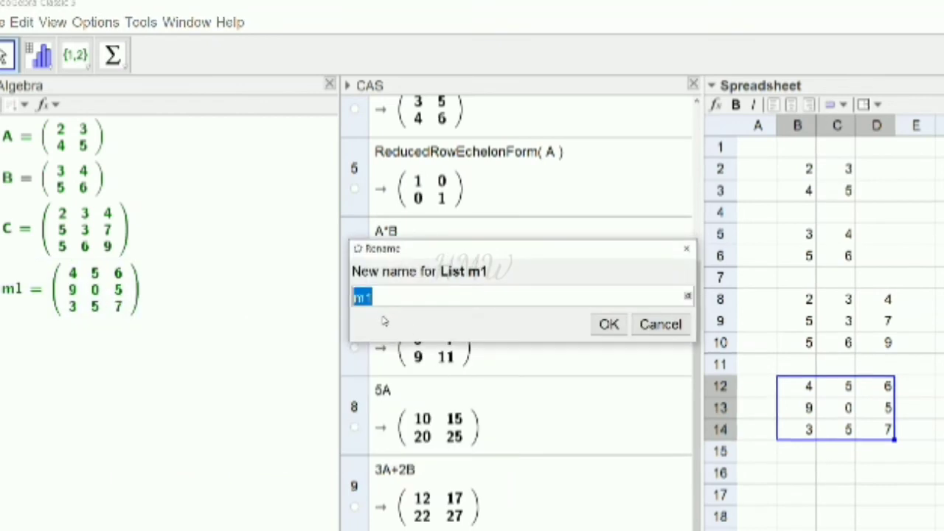
text(D)
click(608, 324)
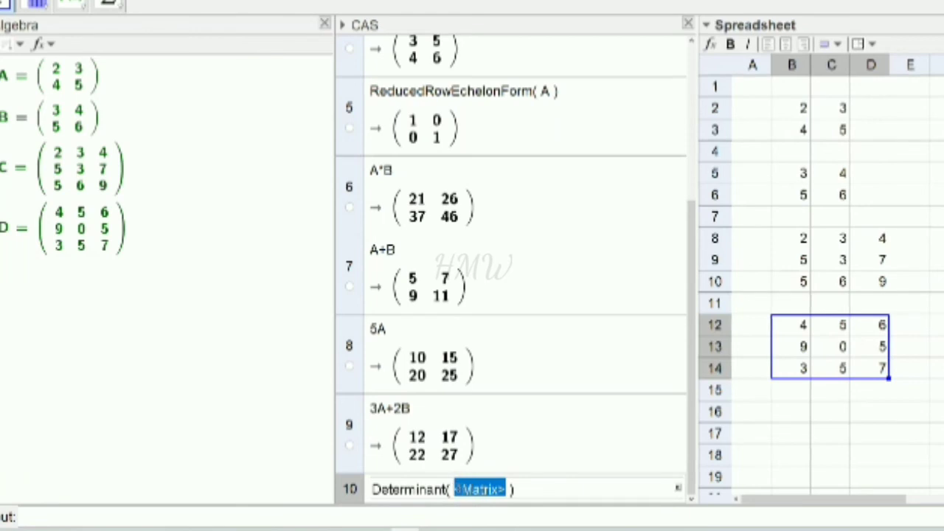
Calculate the determinants of matrices C and D in separate CAS rows
text(C)
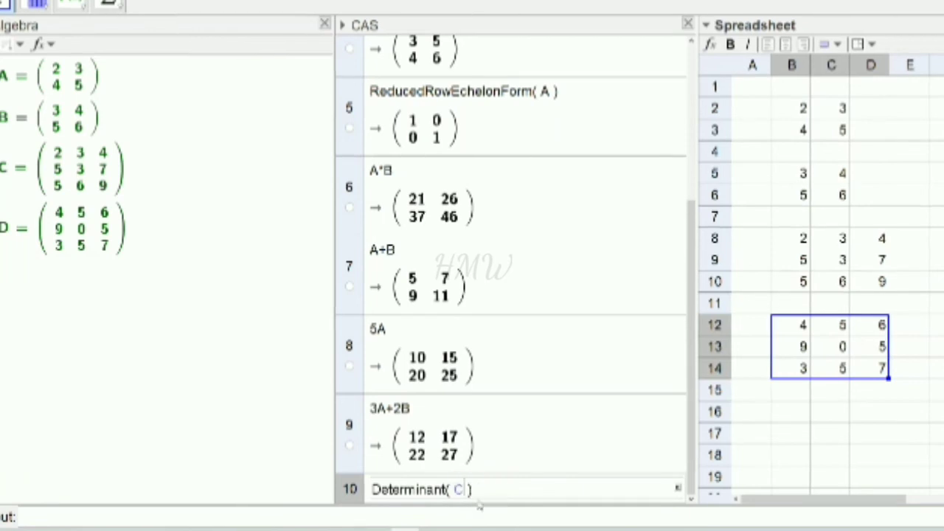
key(Return)
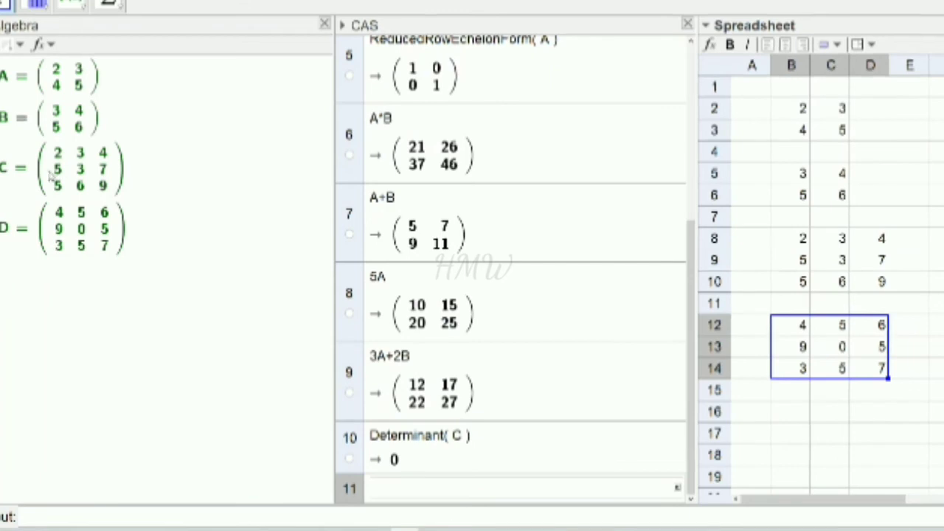
text(D)
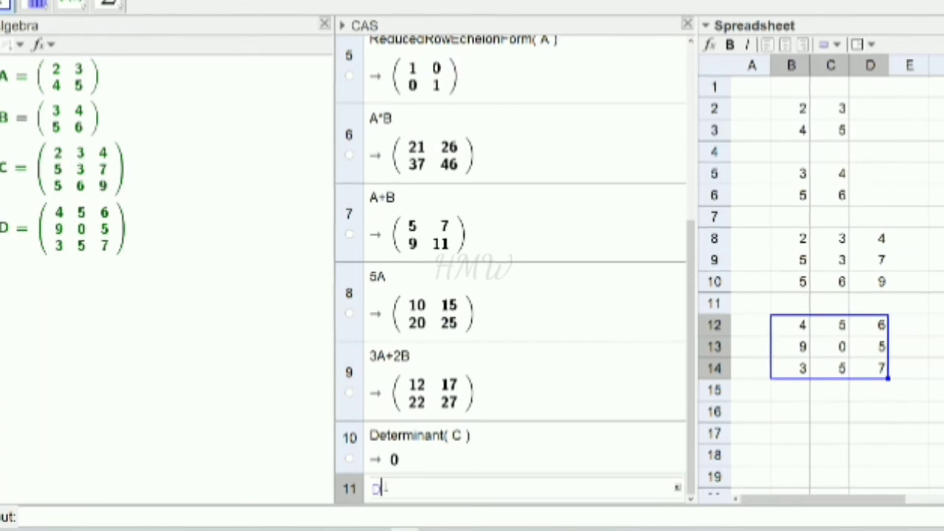
text(et)
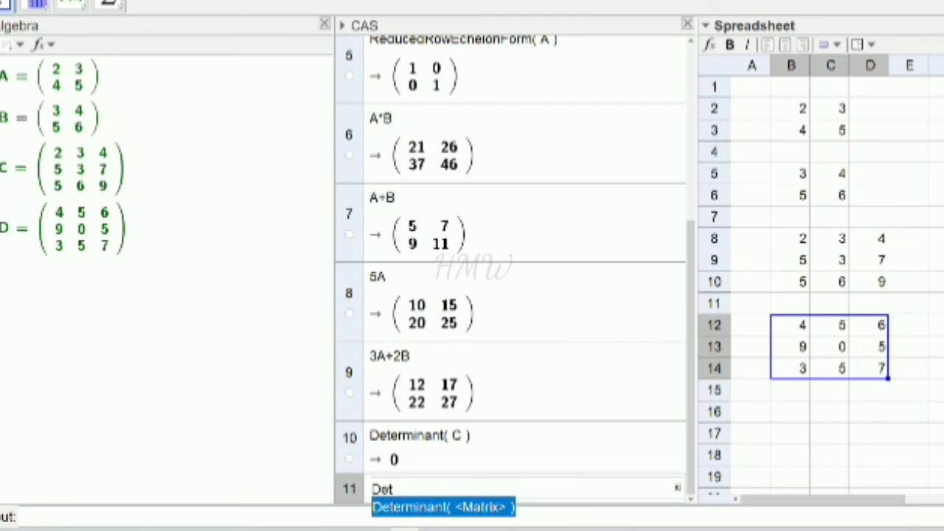
click(484, 510)
text(D)
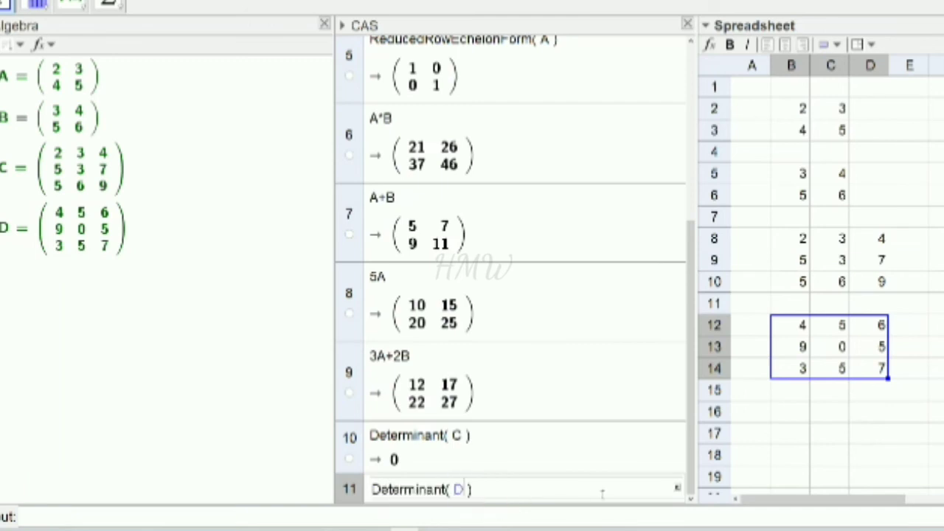
key(Return)
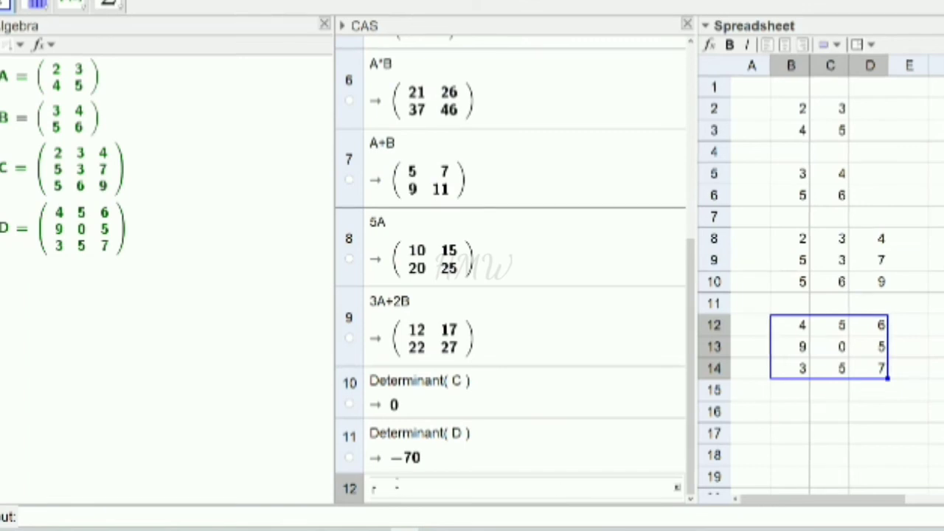
Calculate the reduced row echelon form of matrix C in CAS row 12
text(reduced)
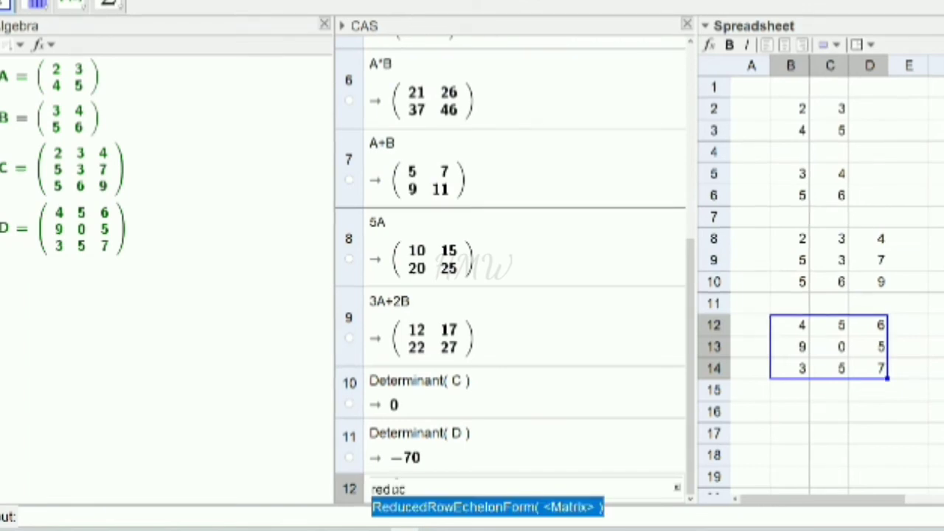
click(488, 508)
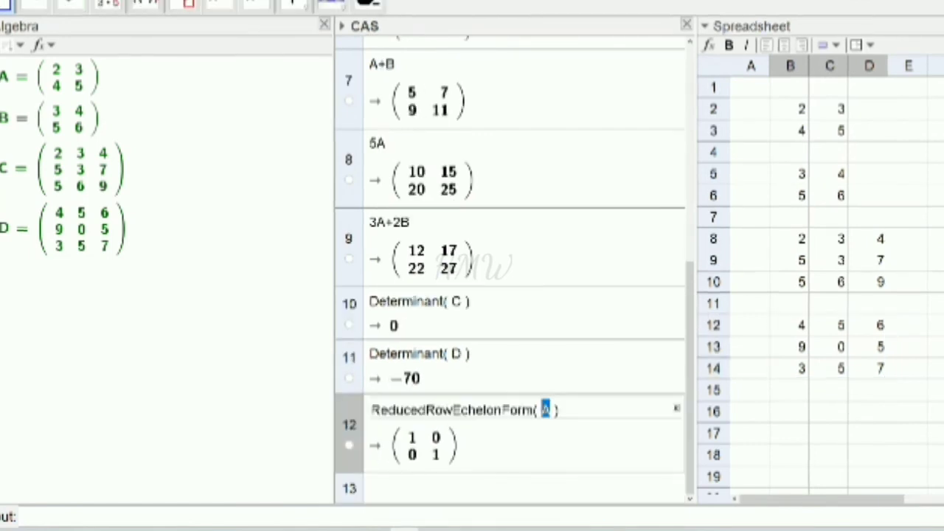
text(C)
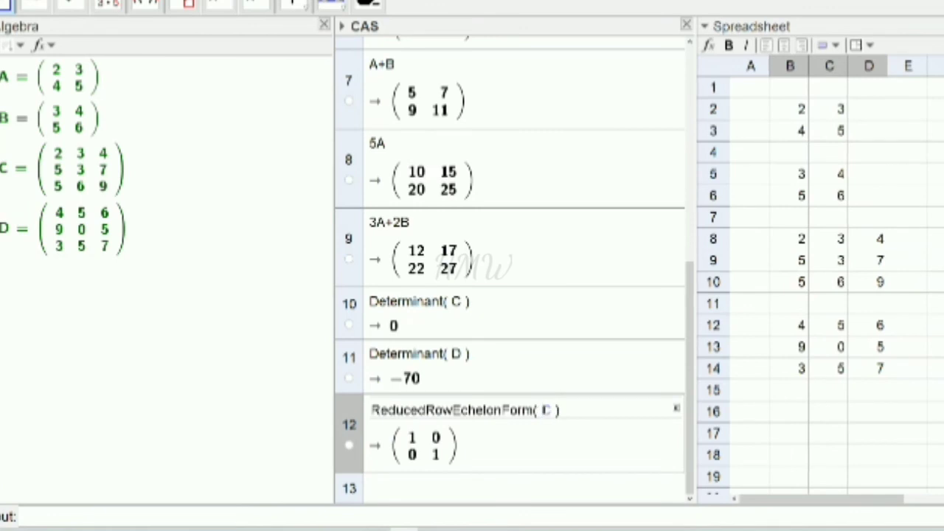
key(Return)
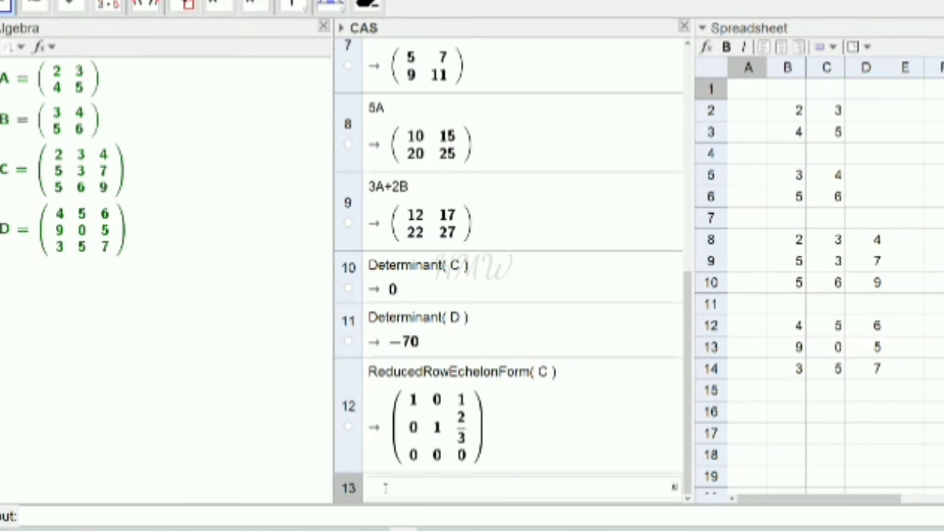
Calculate the reduced row echelon form of matrix D in CAS row 13
text(Reduc)
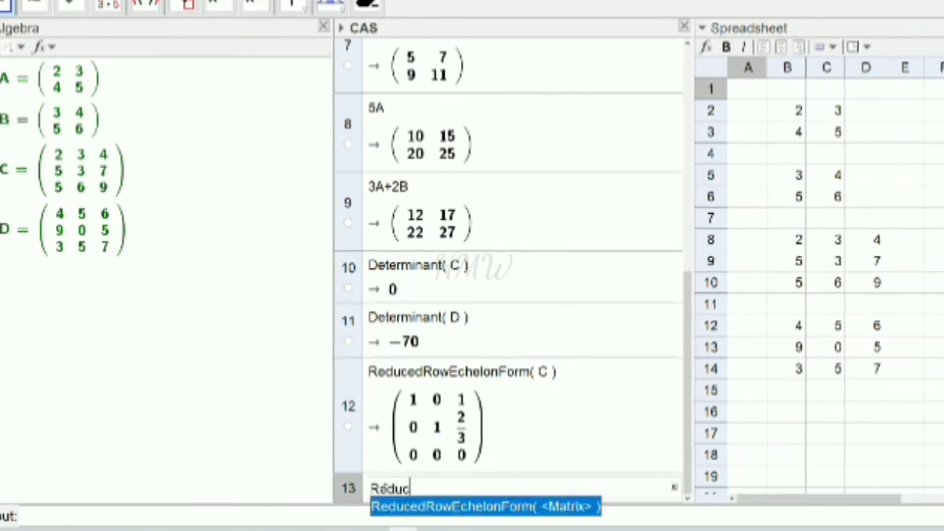
text(ed)
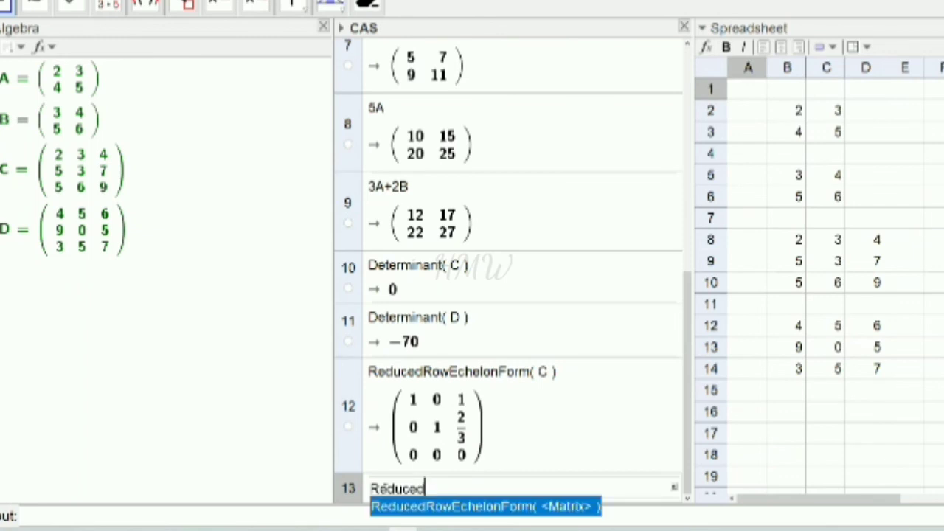
click(462, 507)
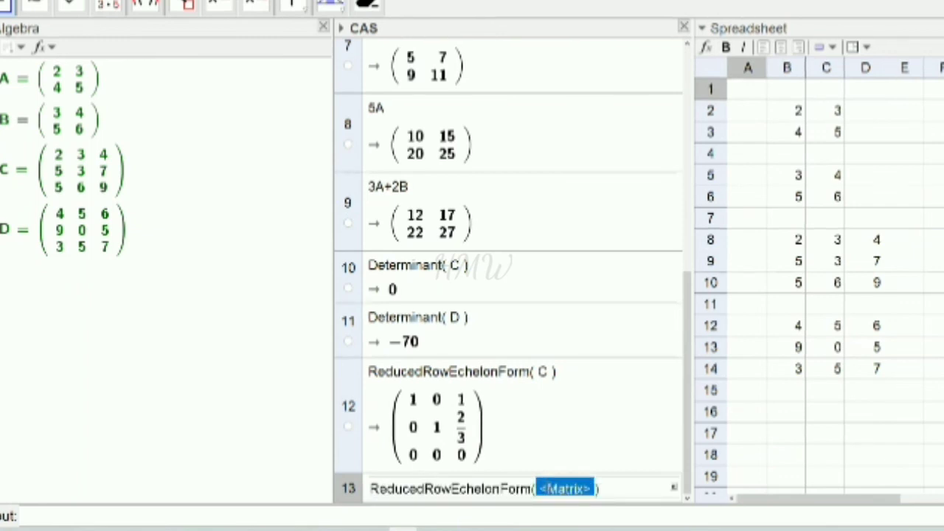
drag(540, 488, 561, 488)
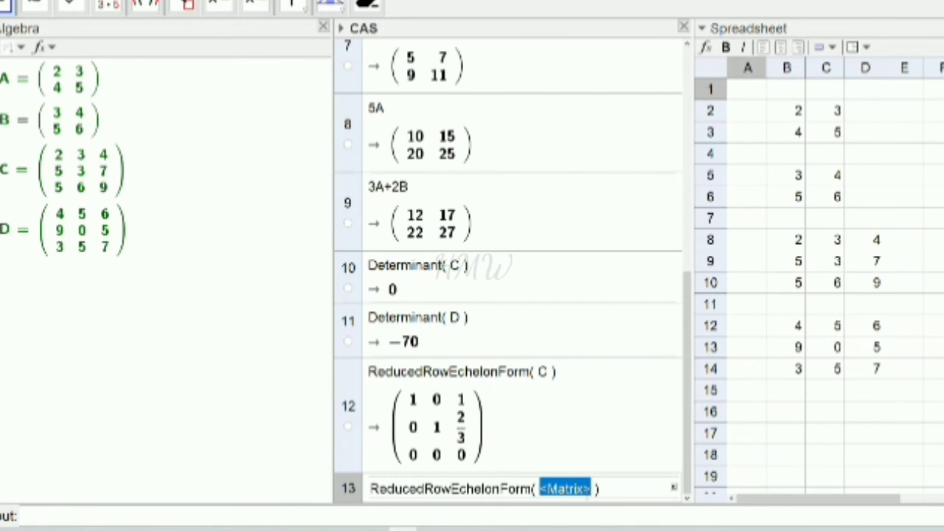
text(D)
key(Return)
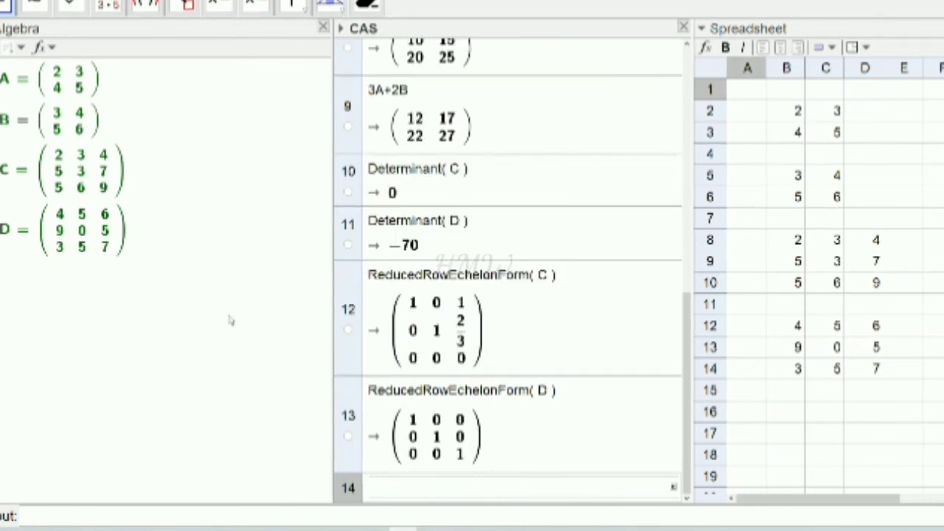
Evaluate Invert(D) in CAS row 14 and Invert(C) in row 15
click(496, 421)
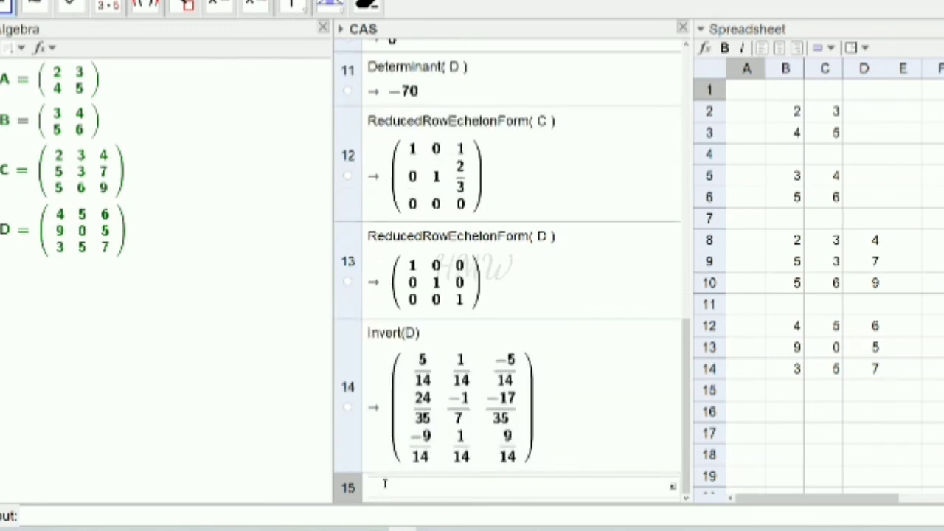
text(inve)
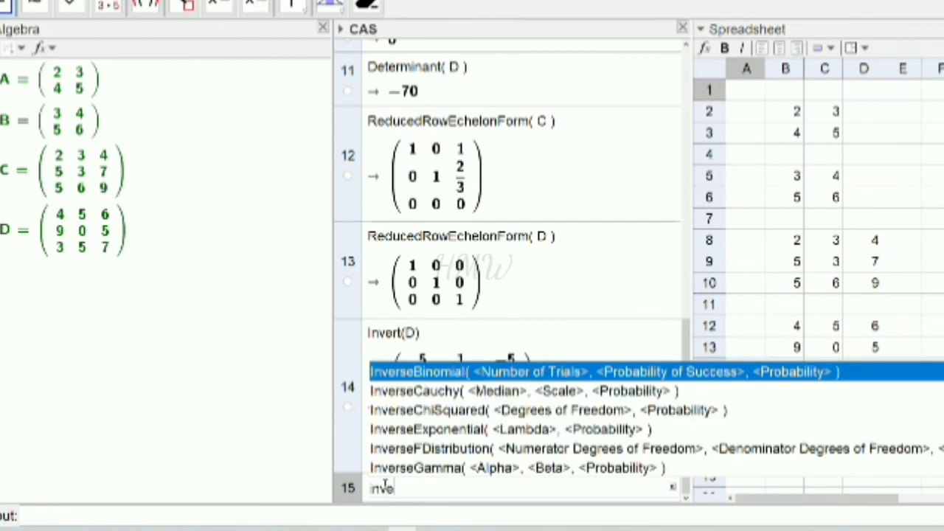
text(rt()
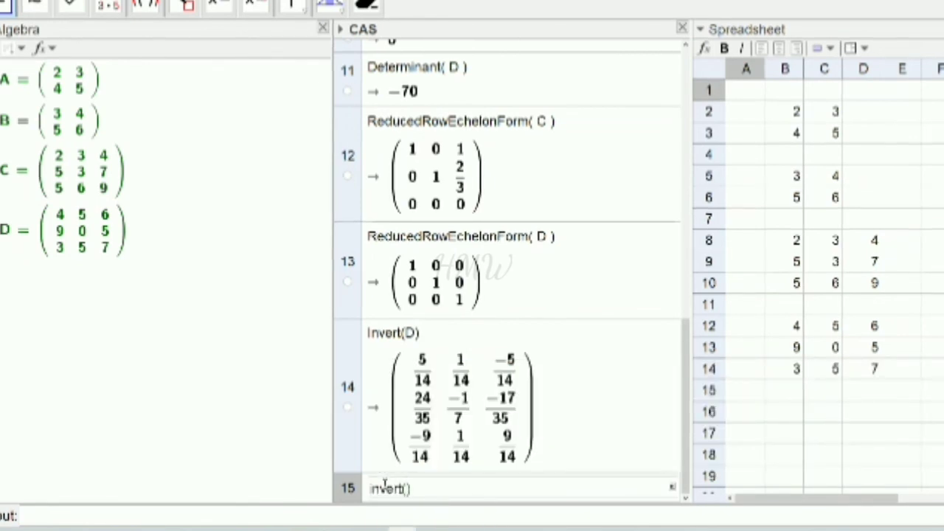
text(c)
key(BackSpace)
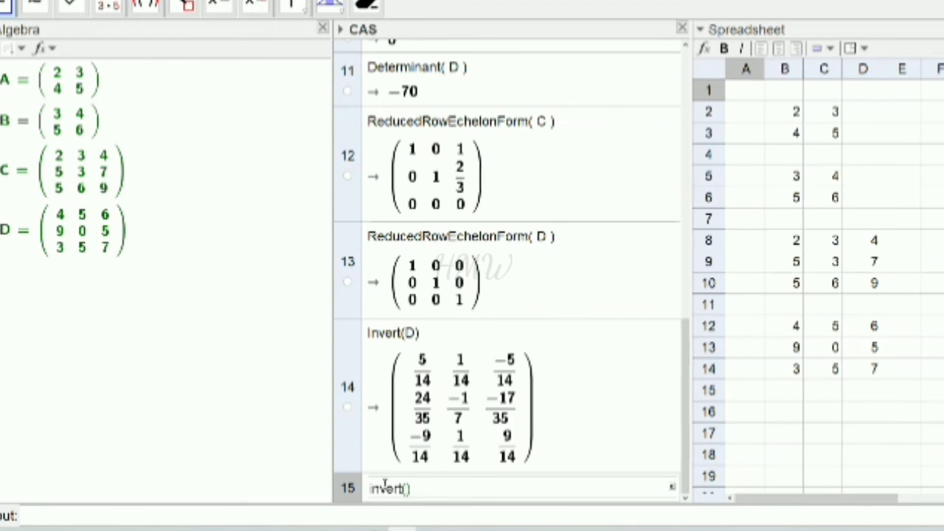
text(C)
key(Return)
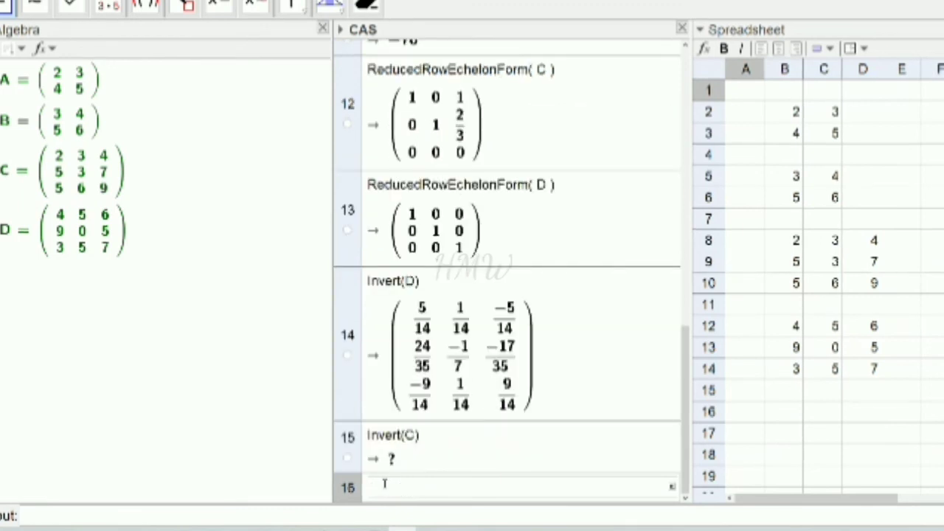